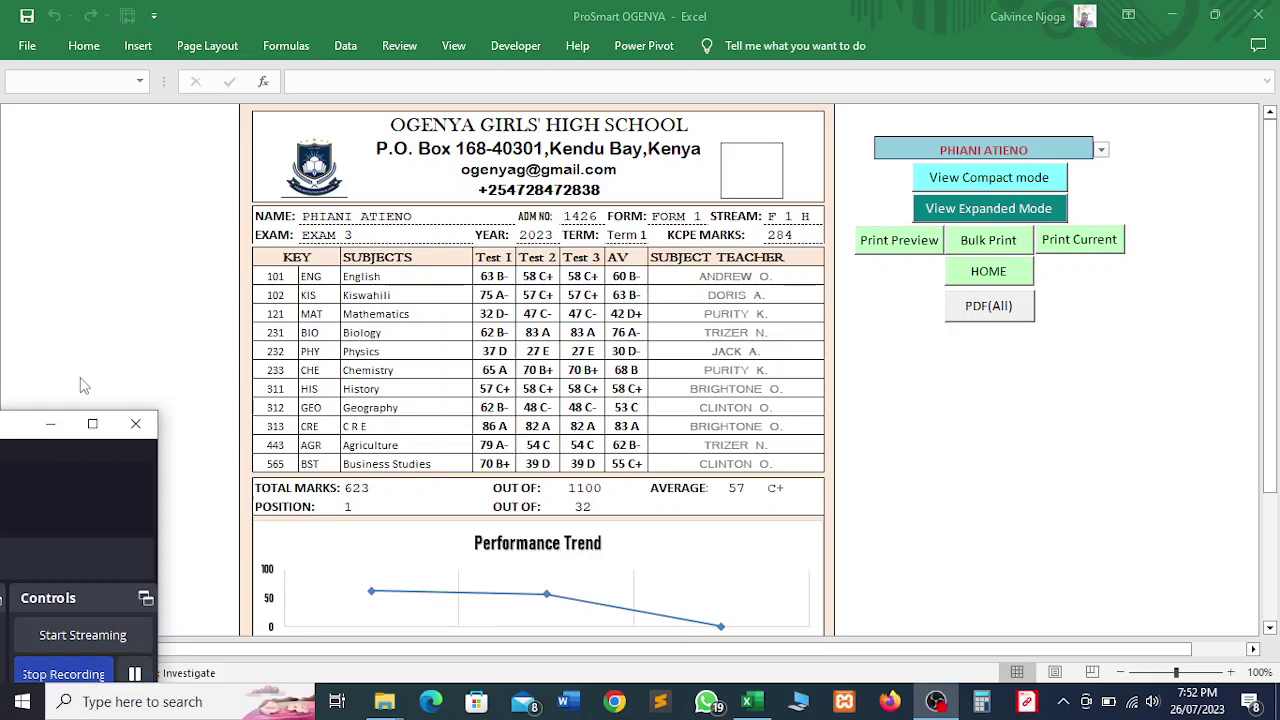
# Run PDF(All) on the report card sheet and confirm saving every student's report card as PDF.
pyautogui.click(50, 424)
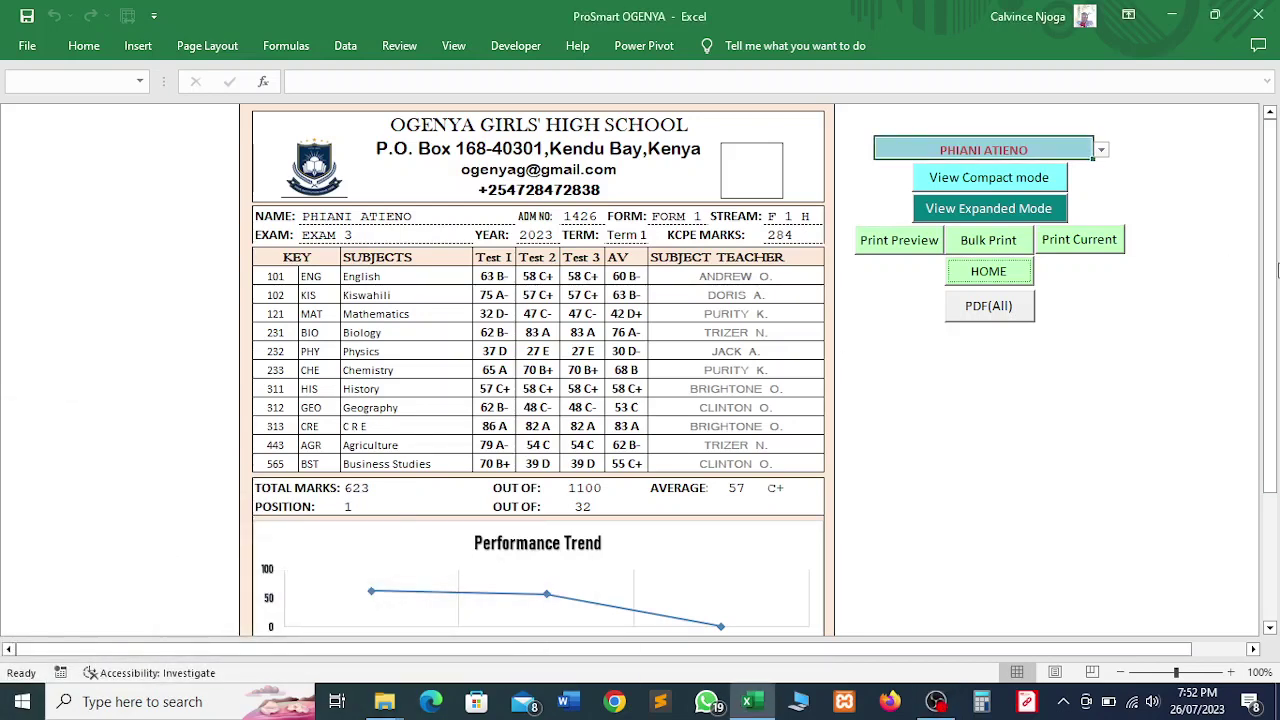
pyautogui.moveTo(1275, 268)
pyautogui.mouseDown()
pyautogui.moveTo(1274, 300)
pyautogui.moveTo(1273, 235)
pyautogui.moveTo(1270, 310)
pyautogui.moveTo(1255, 255)
pyautogui.mouseUp()
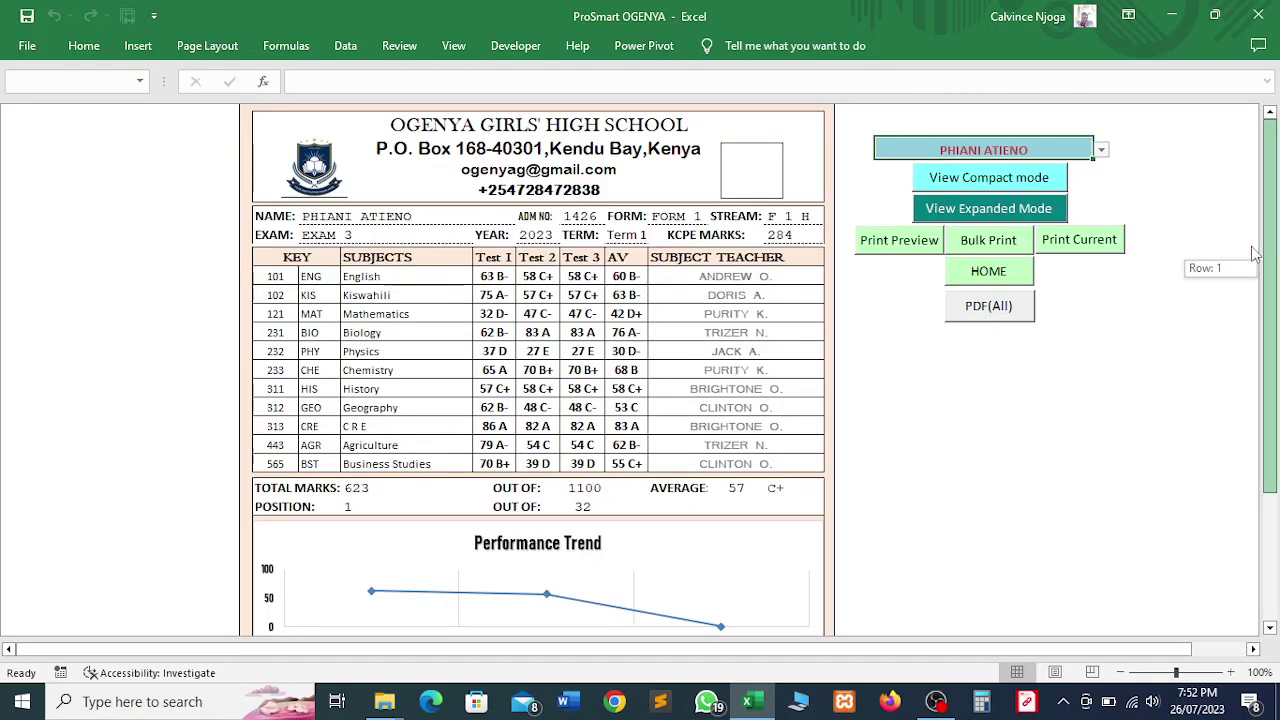
pyautogui.moveTo(1255, 255); pyautogui.dragTo(1255, 255)
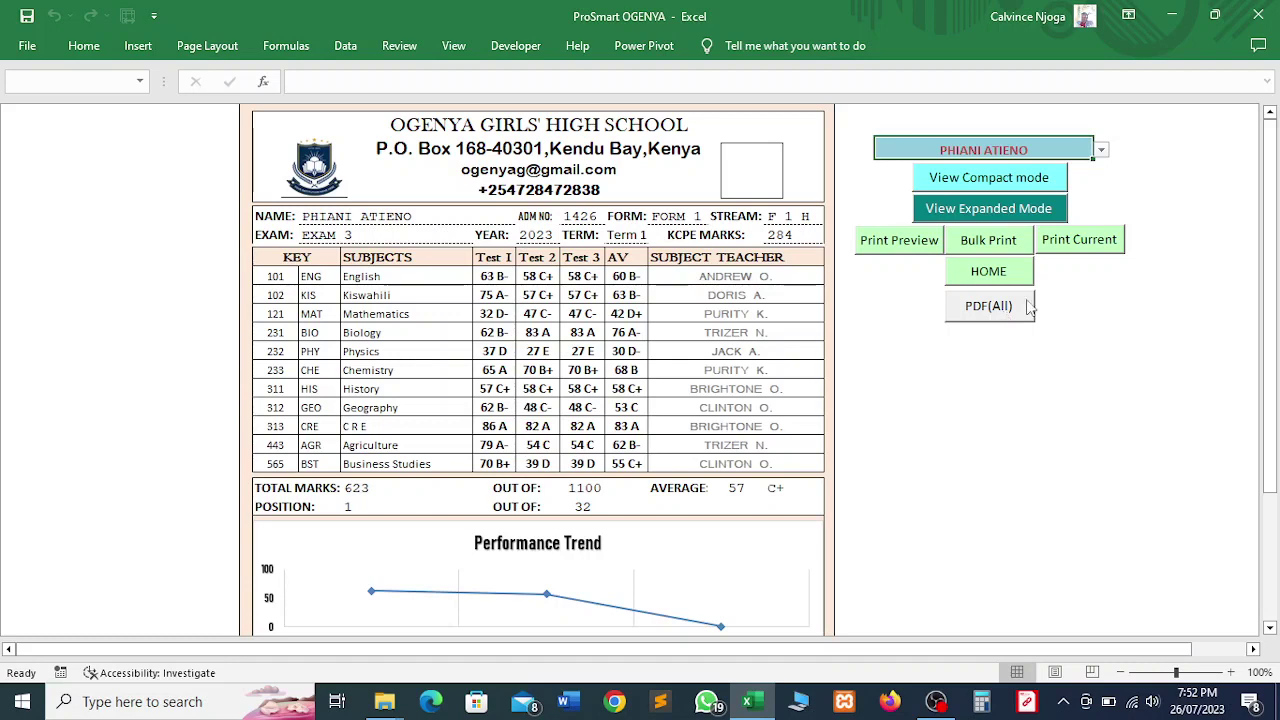
pyautogui.moveTo(1276, 264); pyautogui.dragTo(1276, 130)
pyautogui.moveTo(1278, 350); pyautogui.dragTo(1278, 170)
pyautogui.click(999, 316)
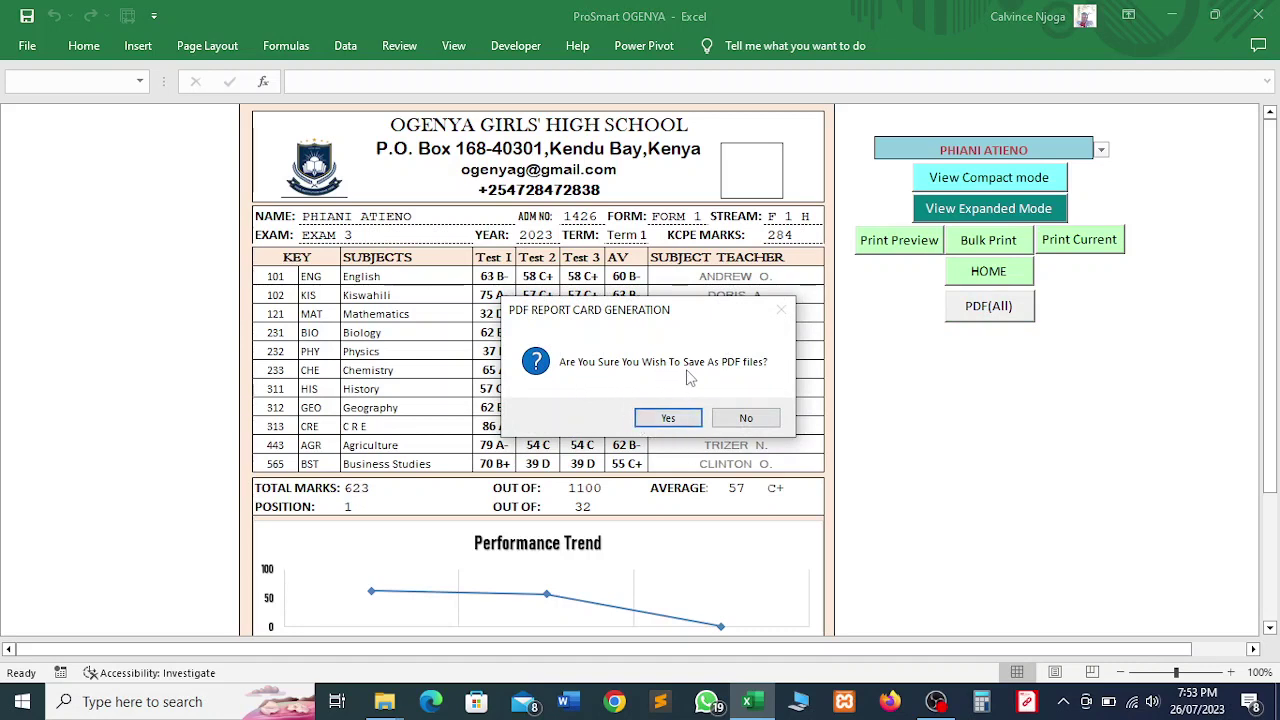
pyautogui.click(667, 417)
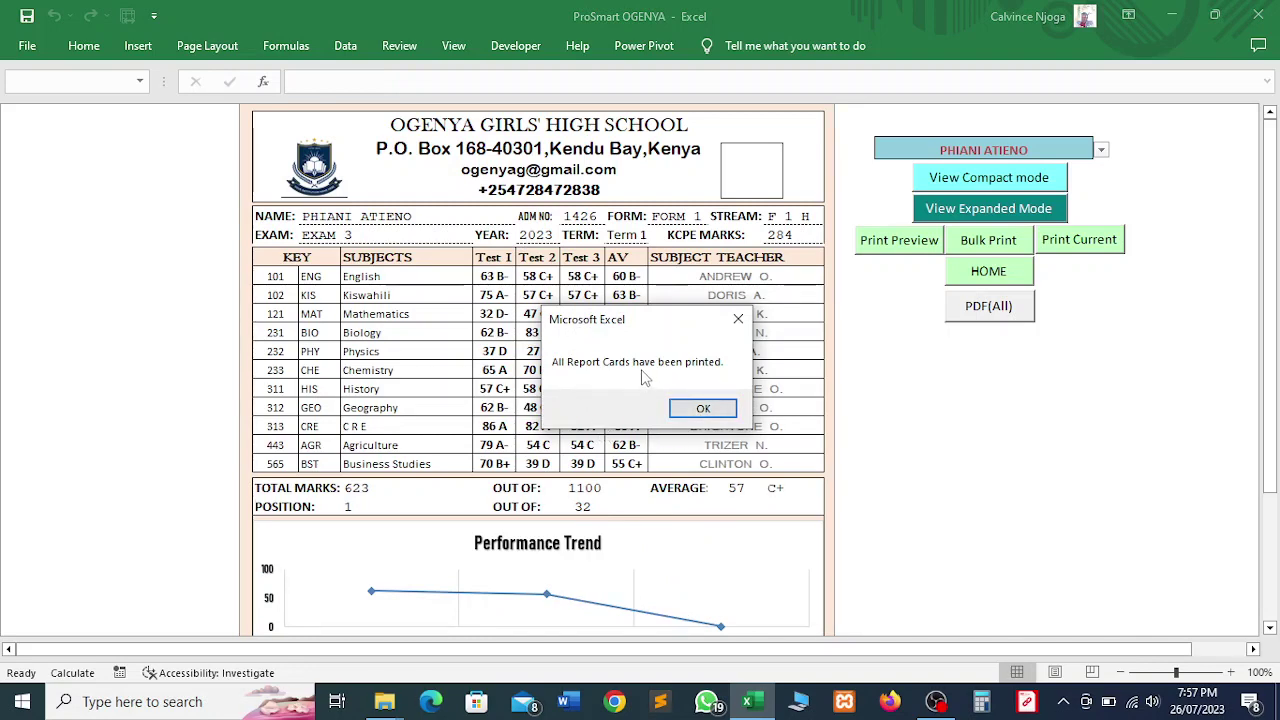
# Dismiss the all-printed message and go back to the ProSmart HOME dashboard.
pyautogui.click(701, 409)
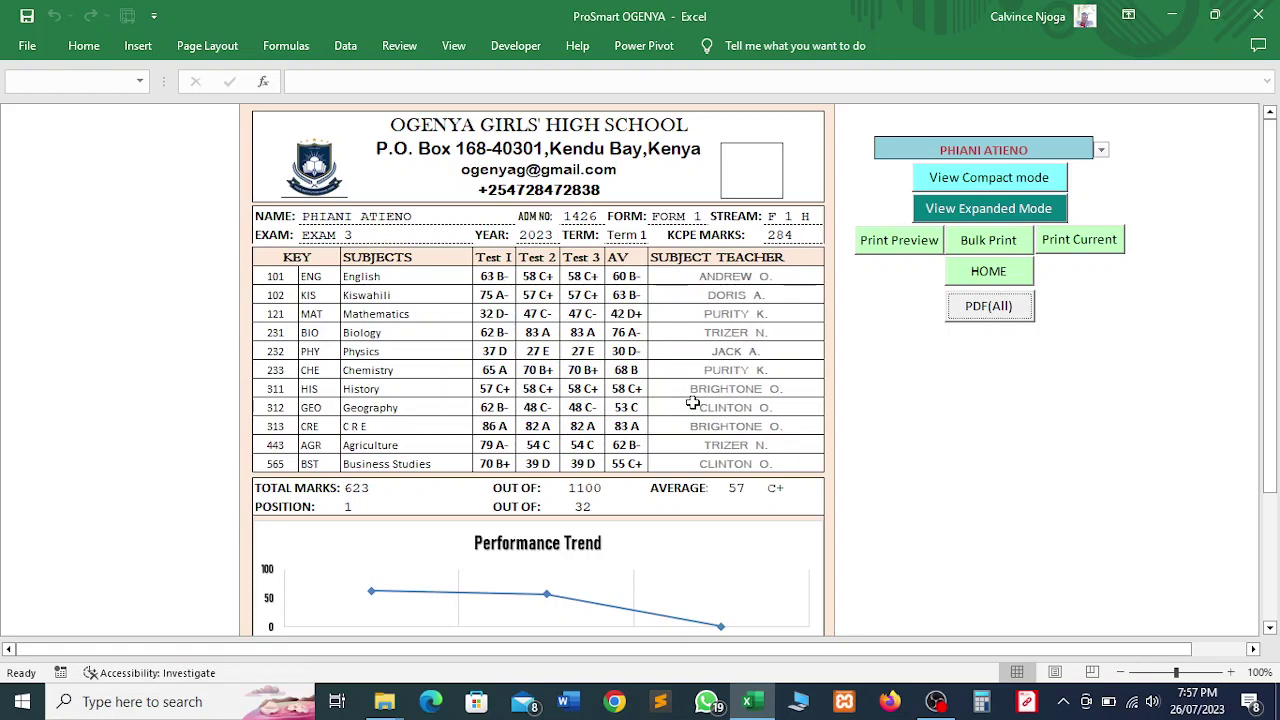
pyautogui.click(986, 280)
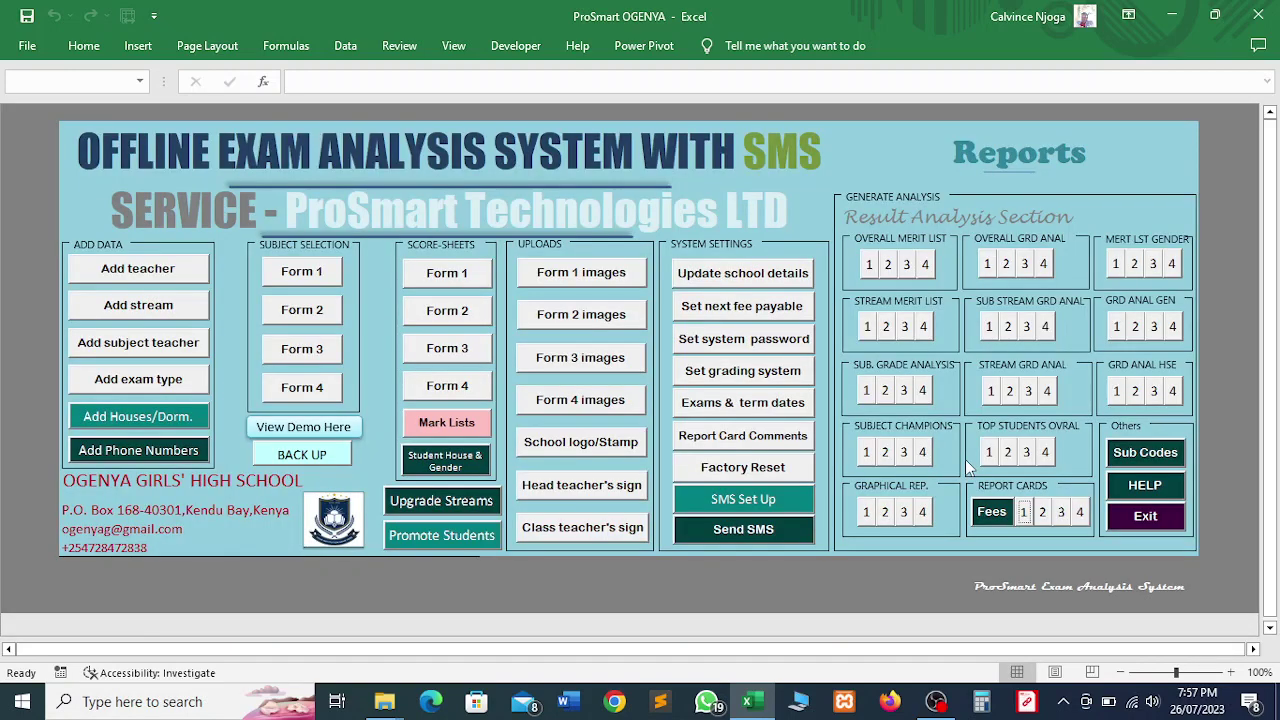
# Minimize Excel and open the desktop's Form 1 folder holding 32 report card PDFs.
pyautogui.click(1174, 22)
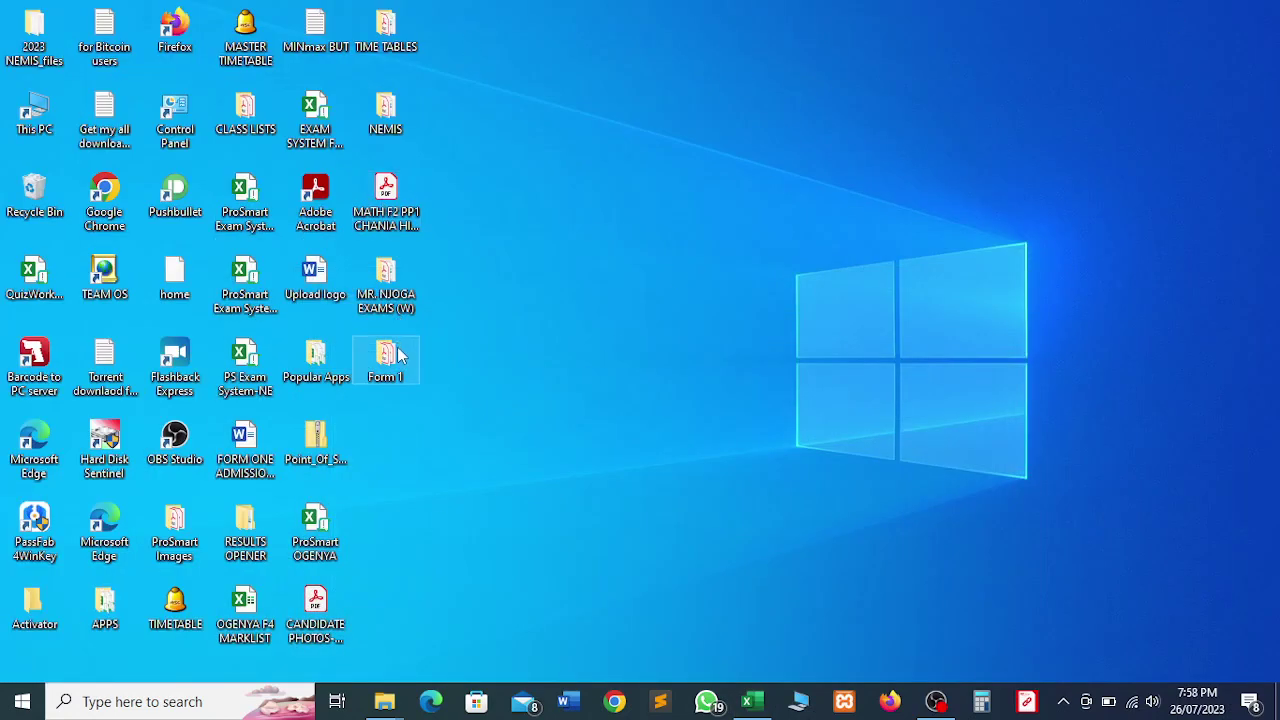
pyautogui.moveTo(381, 365); pyautogui.dragTo(687, 313)
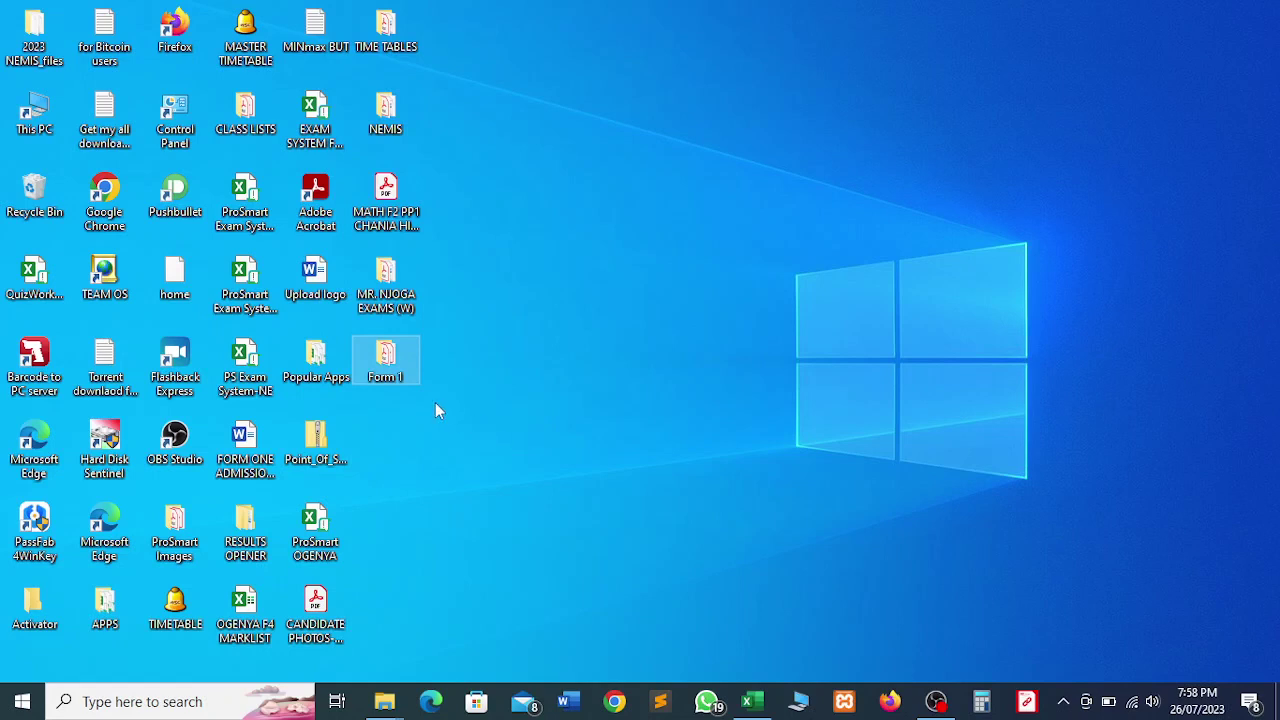
pyautogui.moveTo(393, 376)
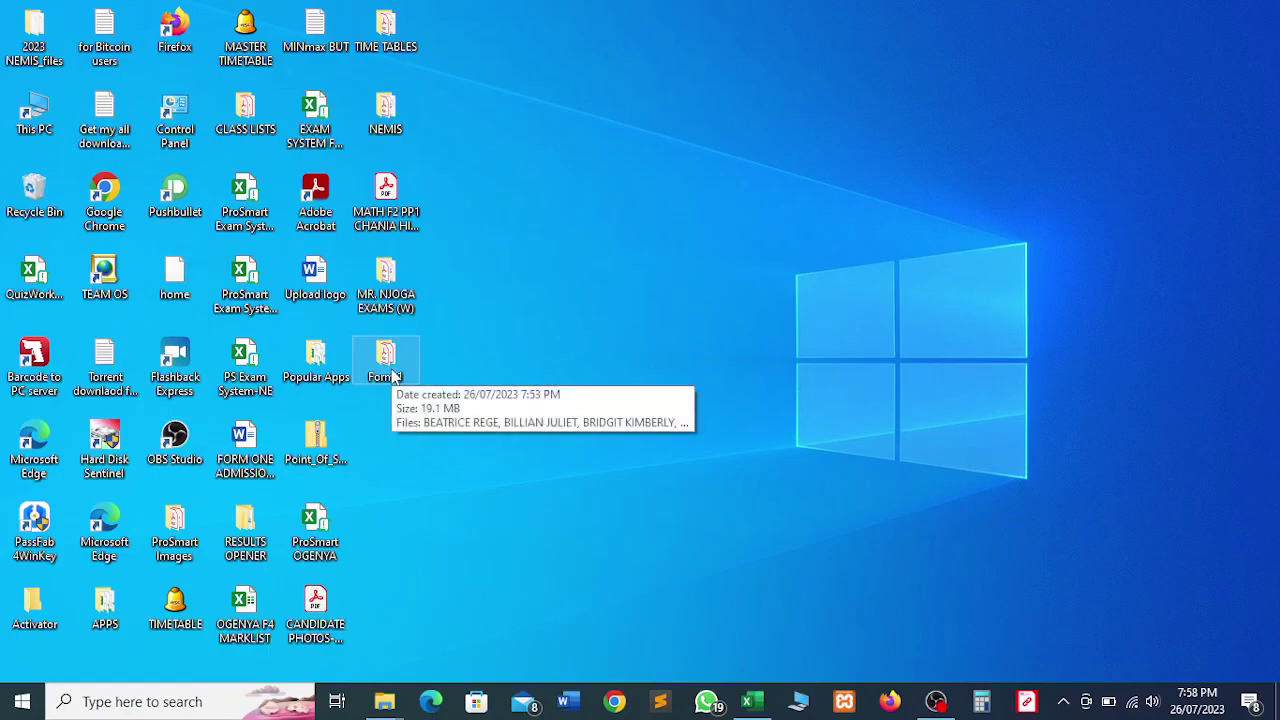
pyautogui.doubleClick(393, 376)
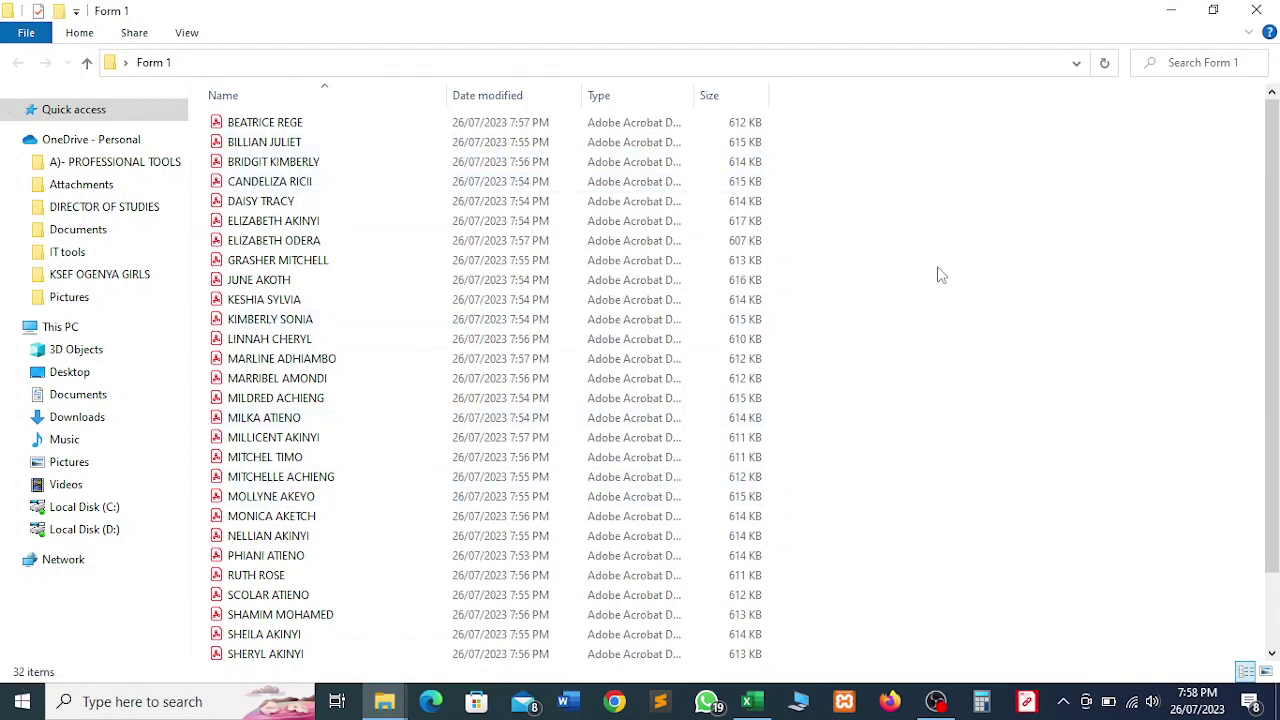
# Scroll through the 32 report card PDFs and select the first student's file.
pyautogui.scroll(-2, 1275, 265)
pyautogui.scroll(2, 1275, 265)
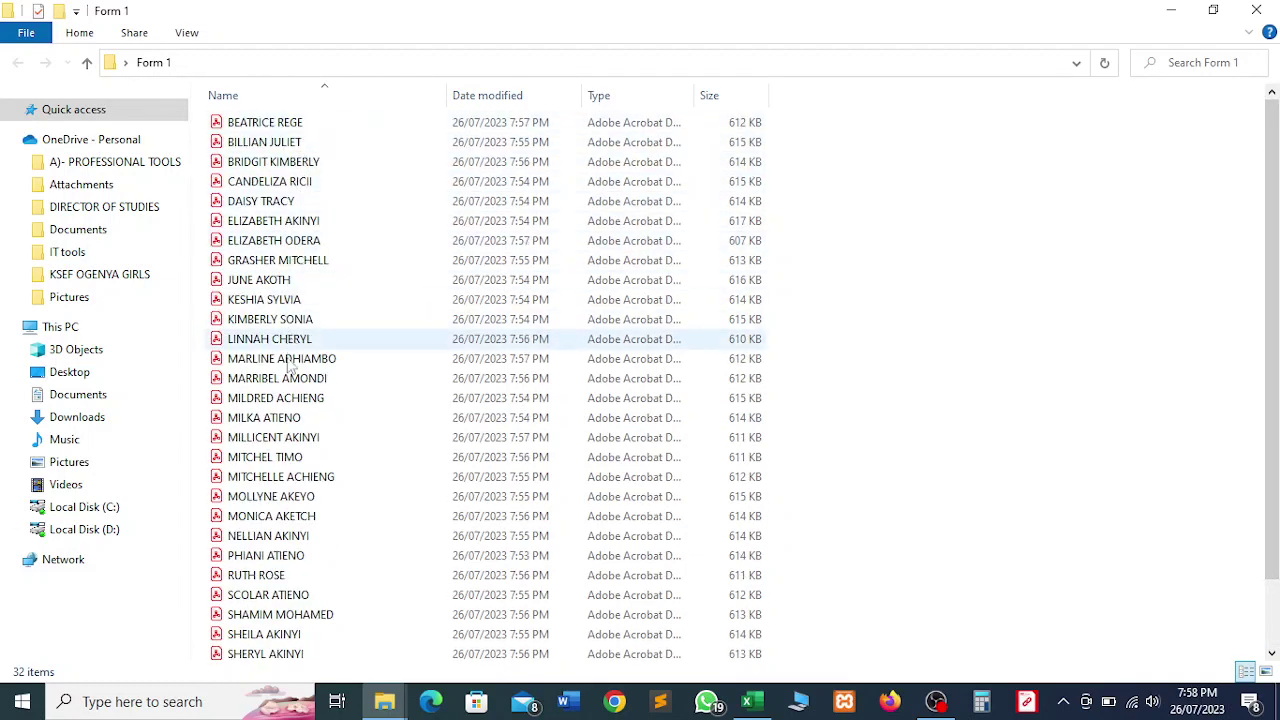
pyautogui.click(268, 126)
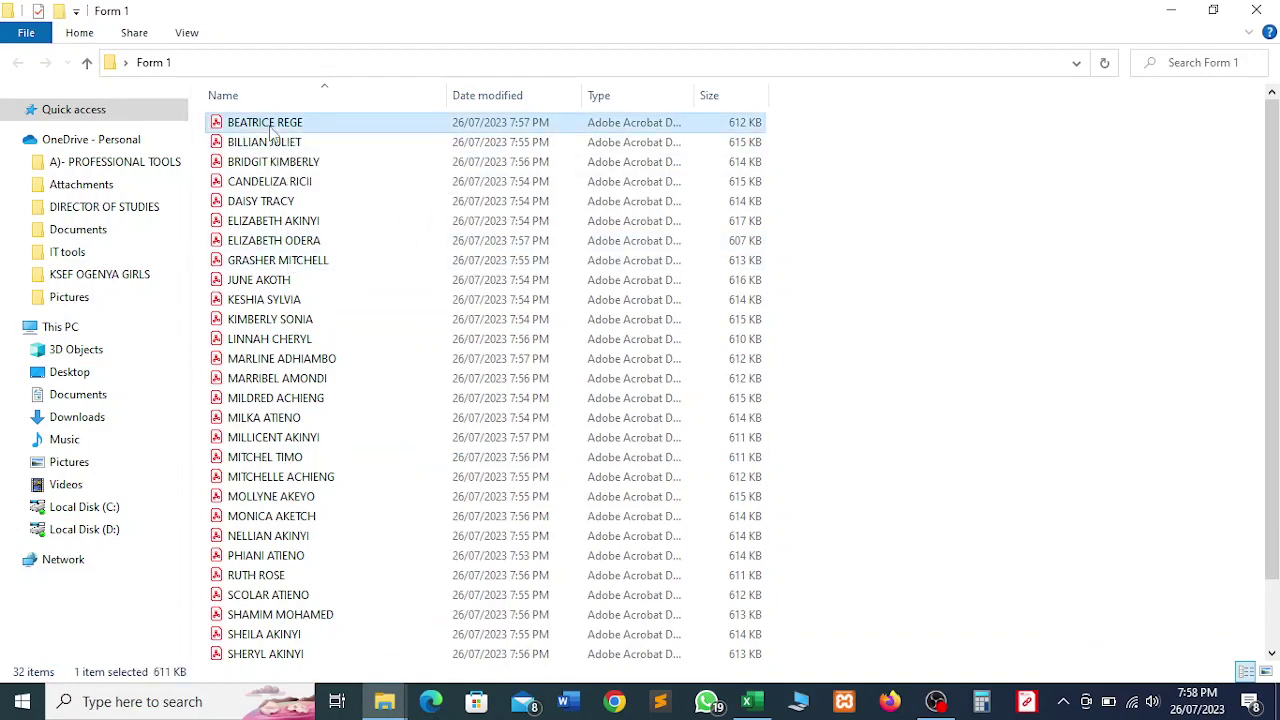
# Open the first student's report card in Adobe Acrobat, review the page, then close it.
pyautogui.press('Return')
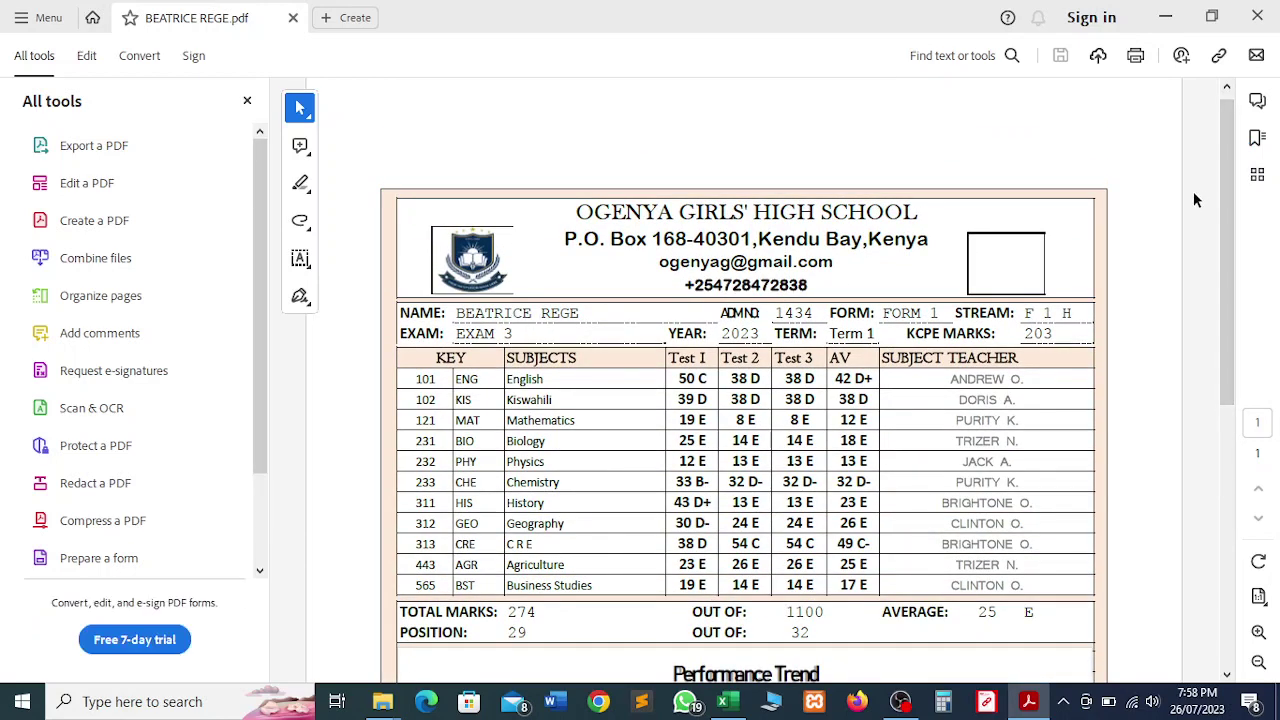
pyautogui.moveTo(1224, 176); pyautogui.dragTo(1247, 147)
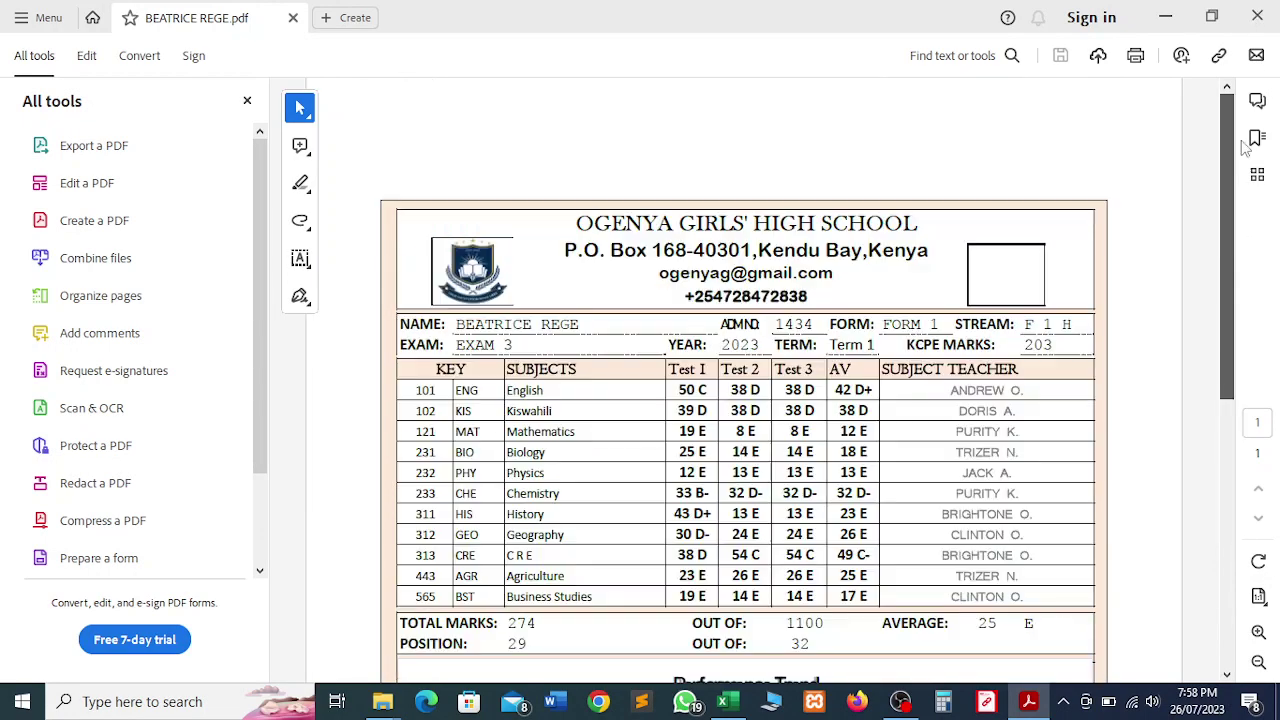
pyautogui.click(1253, 20)
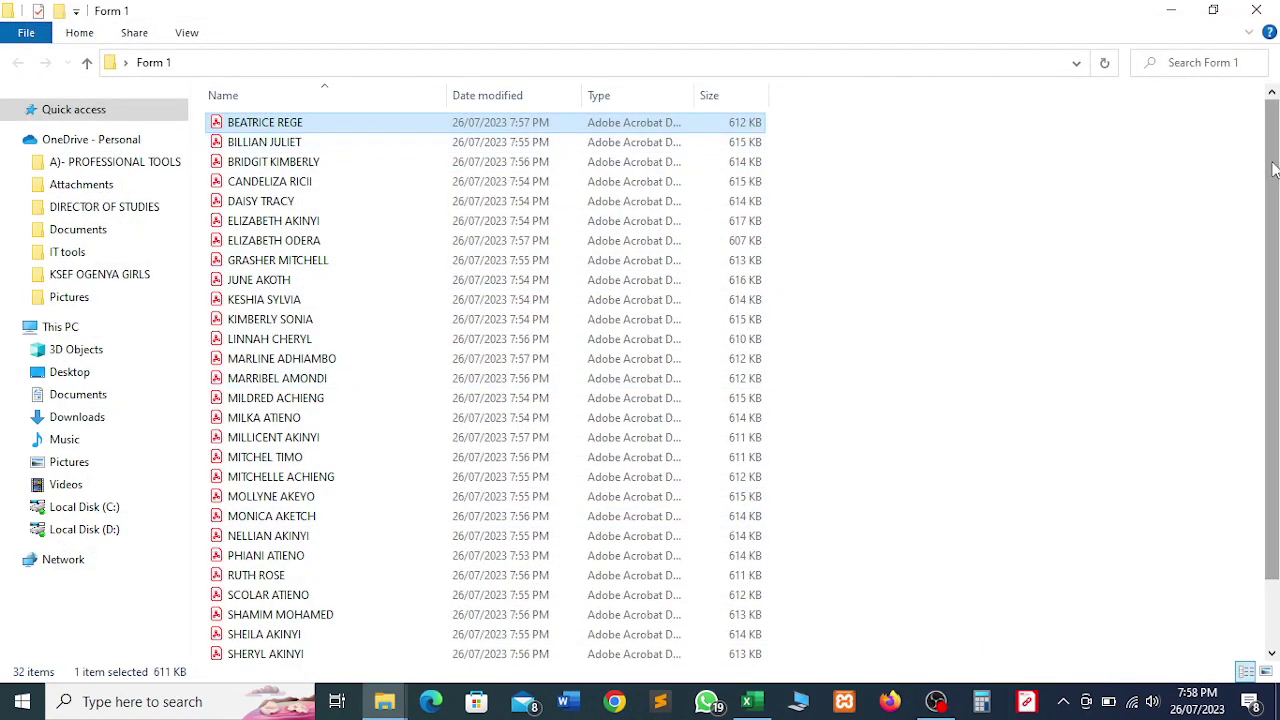
# Close the Form 1 folder window and begin adding PDF files in Merge PDF Merger.
pyautogui.moveTo(1273, 197); pyautogui.dragTo(1273, 335)
pyautogui.moveTo(1268, 210); pyautogui.dragTo(1277, 315)
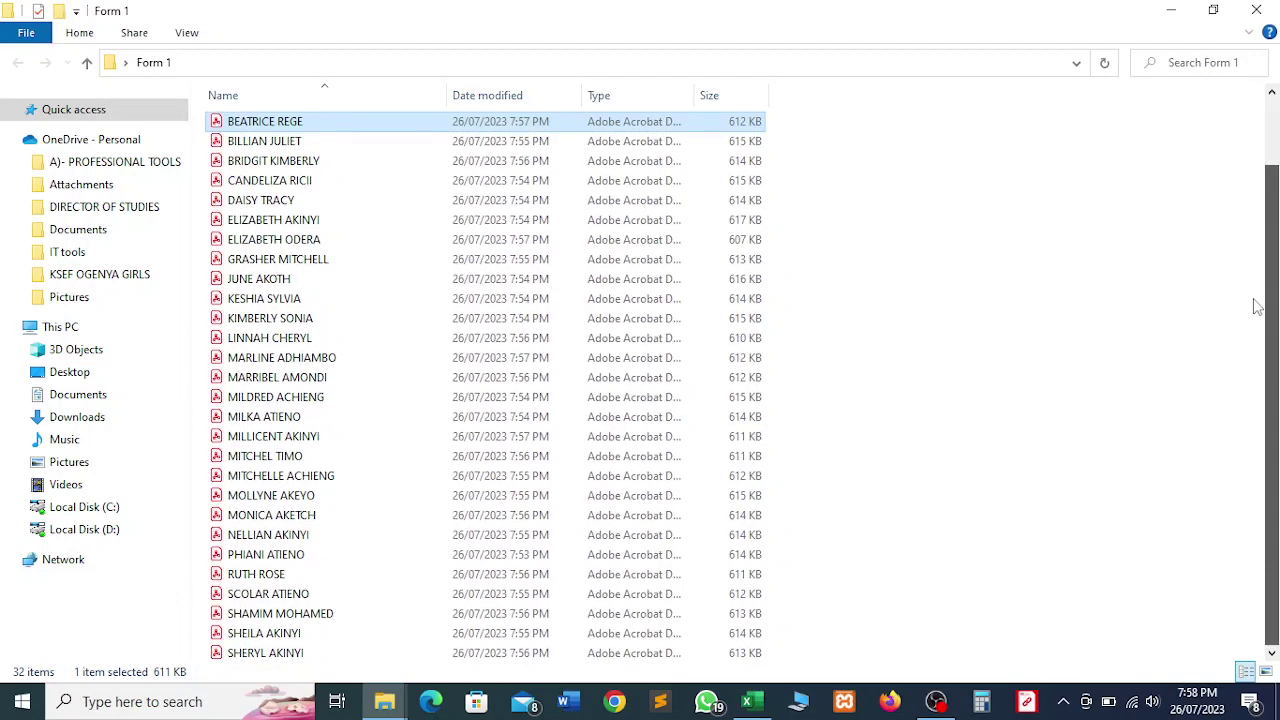
pyautogui.scroll(-2, 1254, 306)
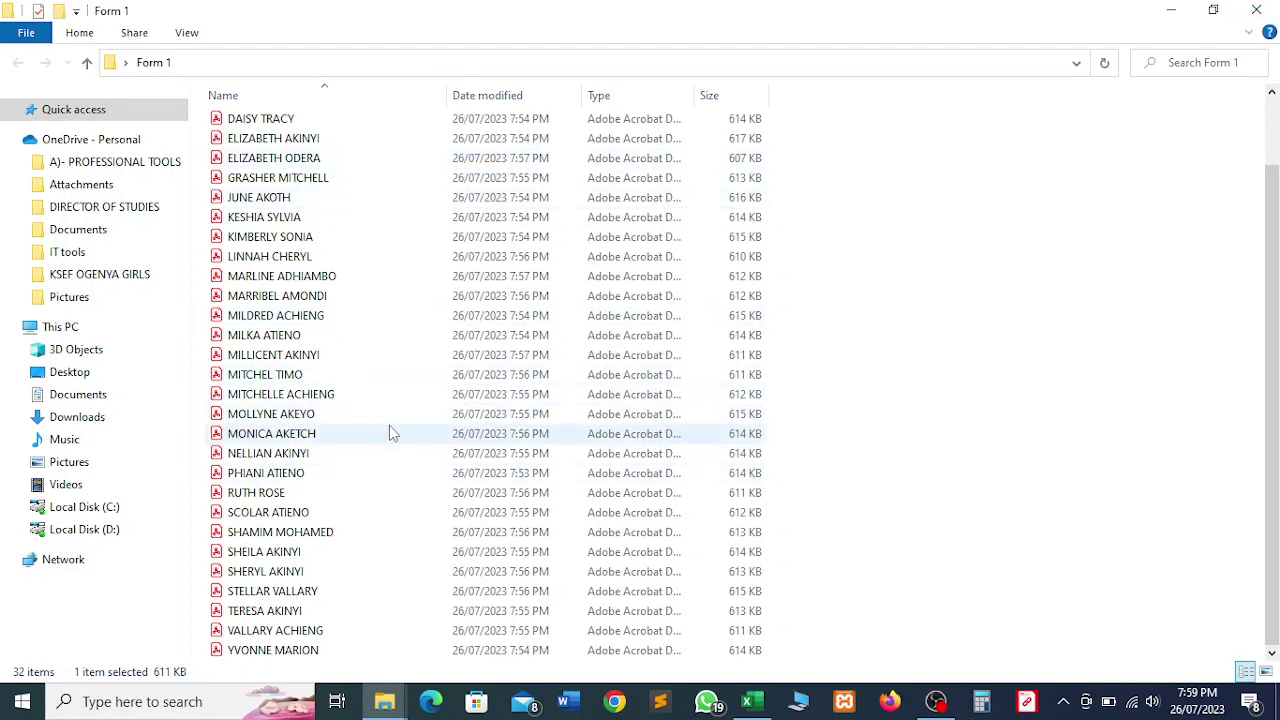
pyautogui.click(1255, 10)
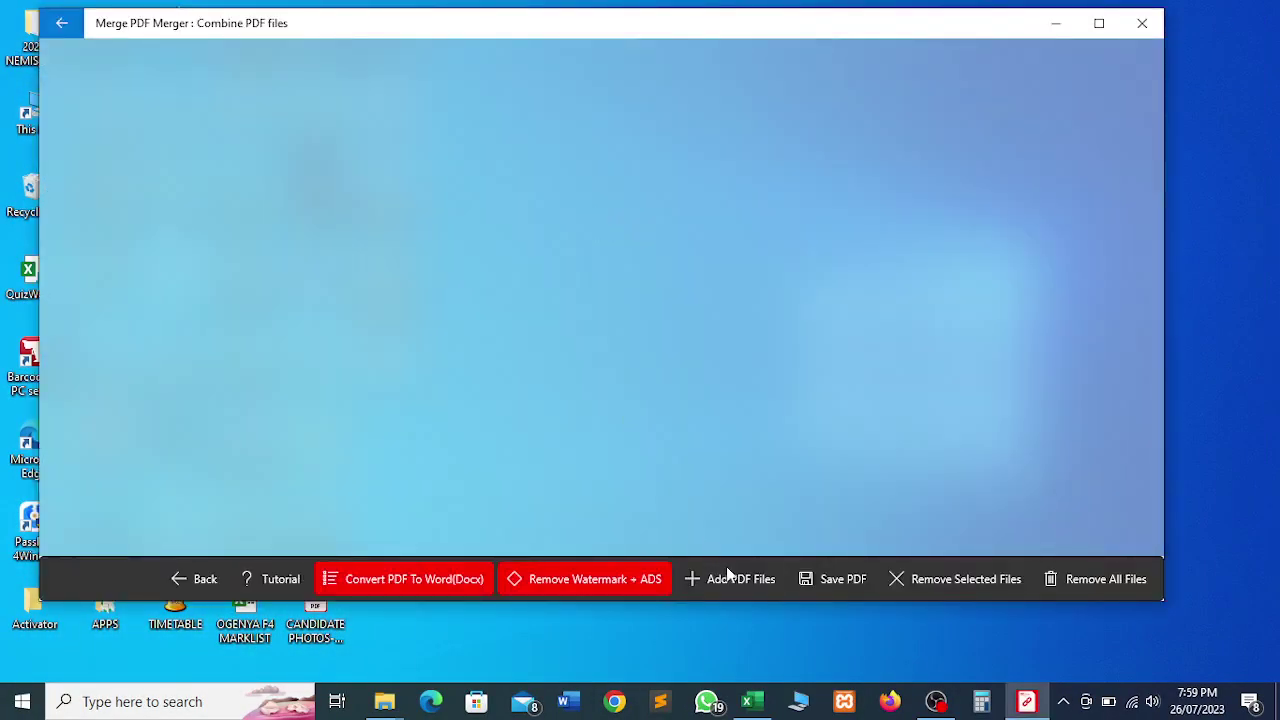
pyautogui.click(730, 577)
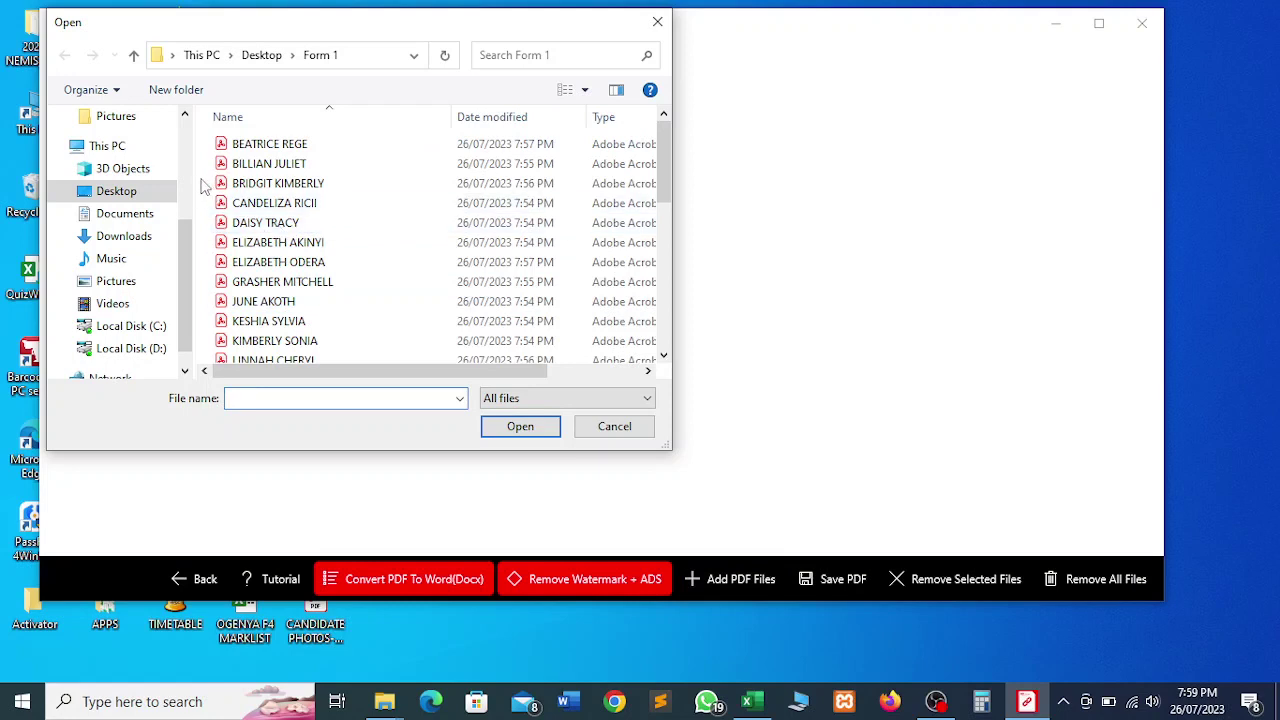
# Select all 32 report card PDFs in Desktop > Form 1 and add them to the merger.
pyautogui.scroll(-1, 185, 260)
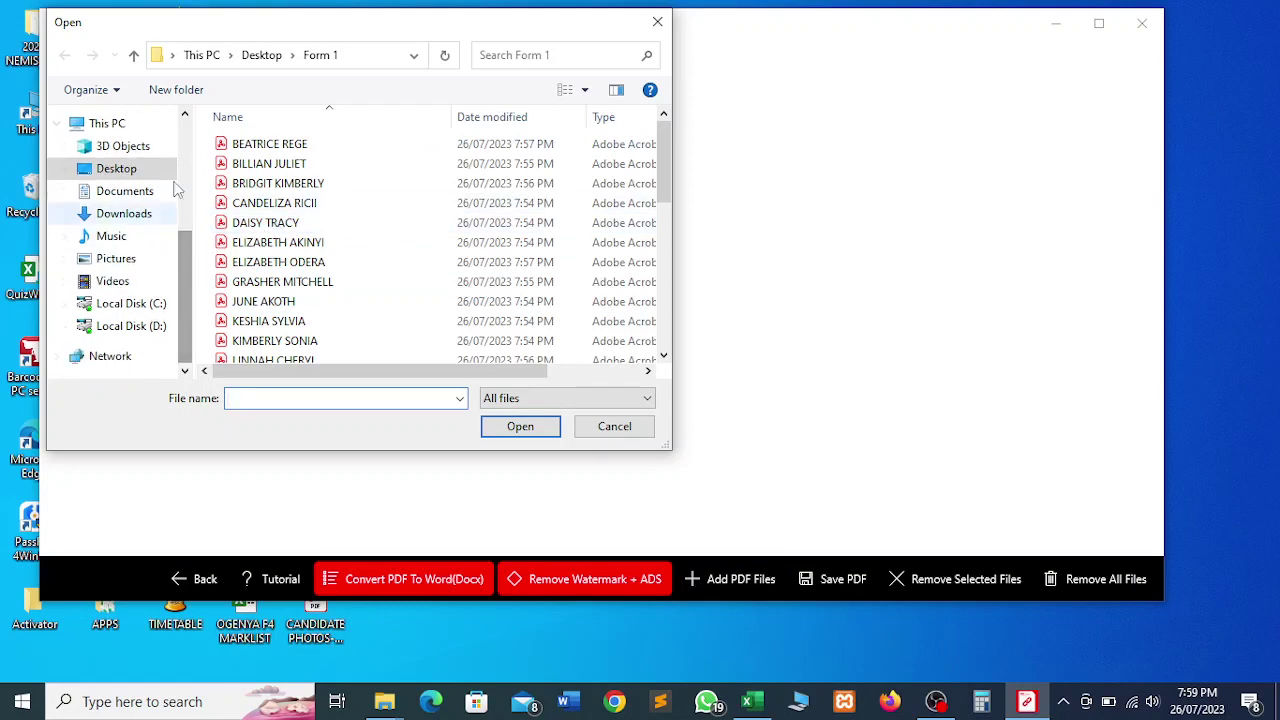
pyautogui.click(308, 54)
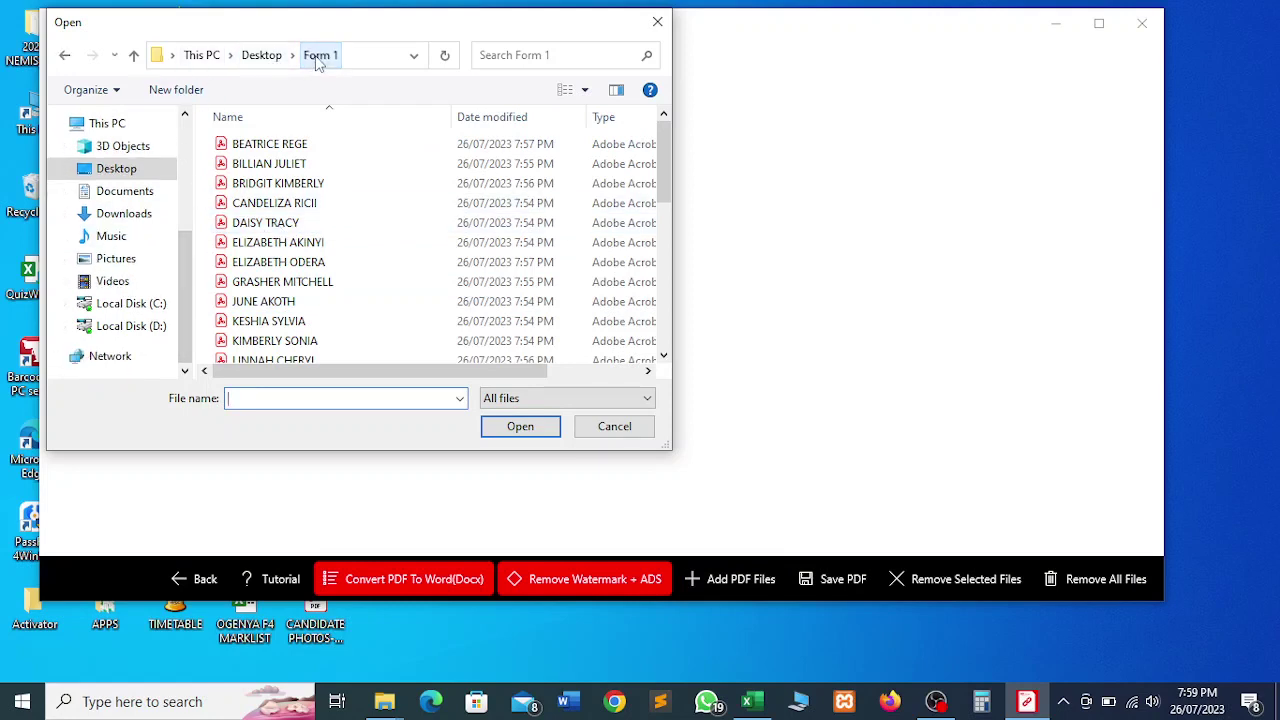
pyautogui.click(282, 248)
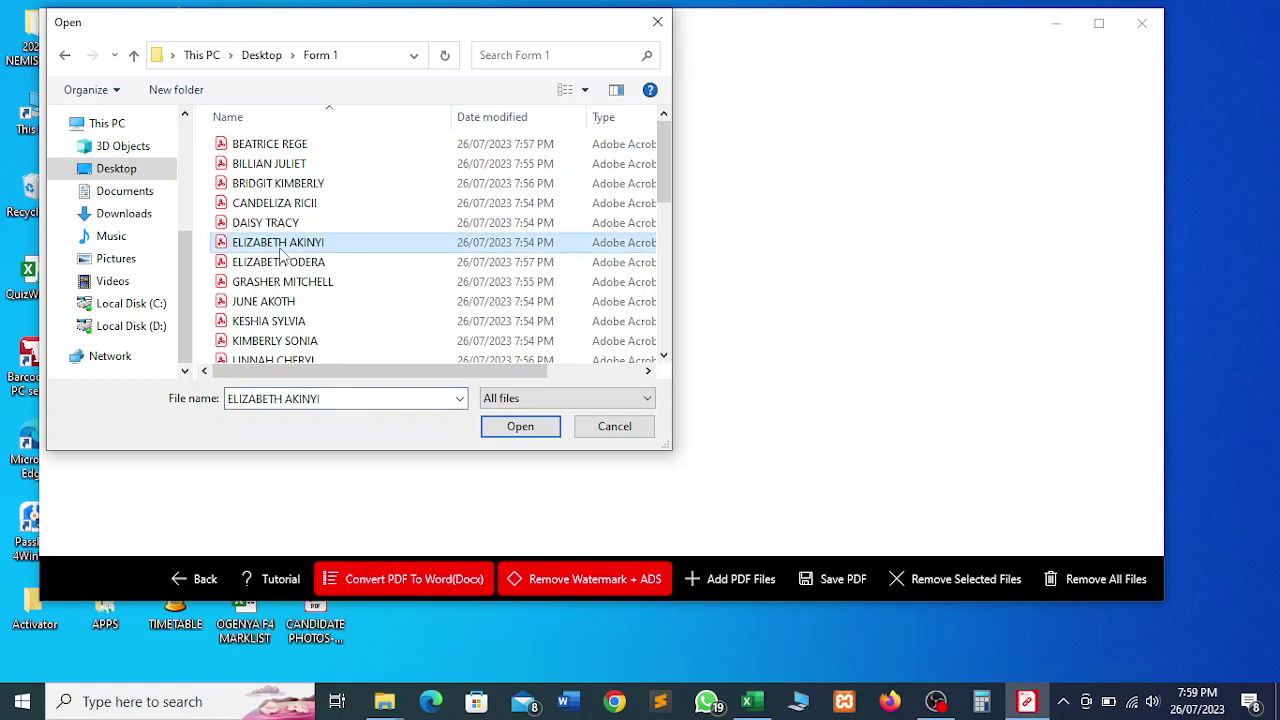
pyautogui.hotkey('ctrl', 'a')
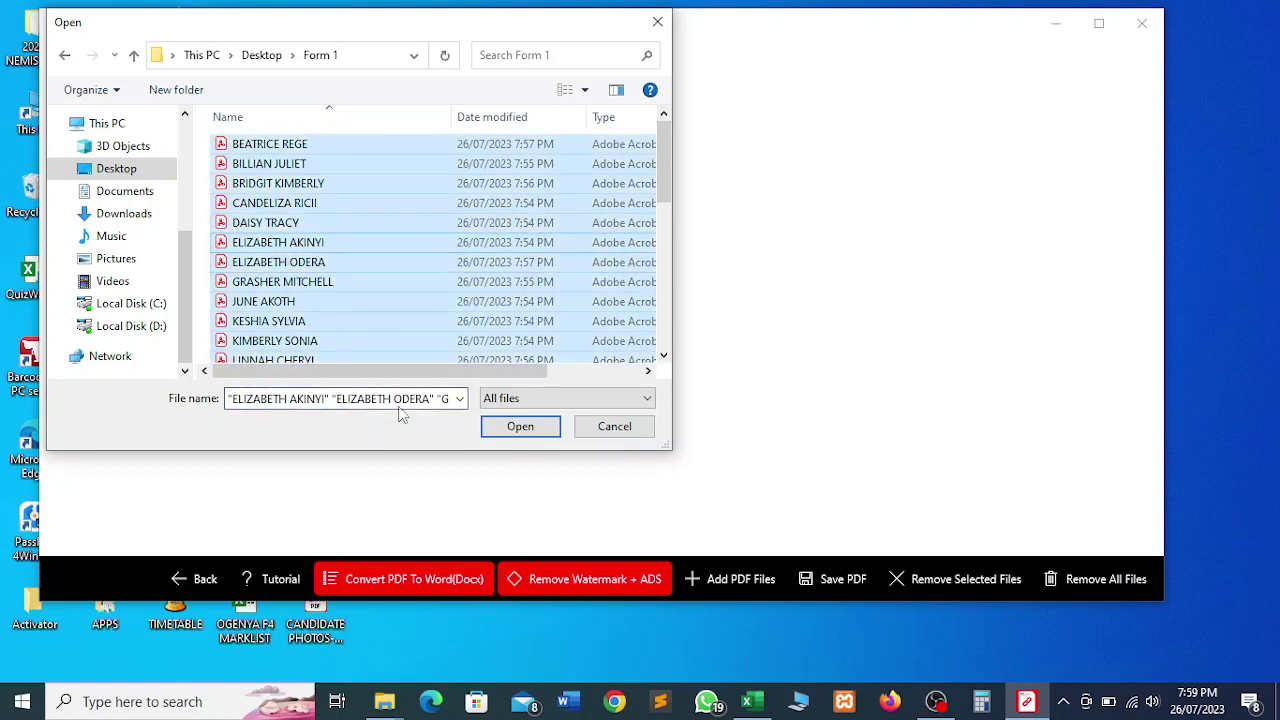
pyautogui.click(495, 425)
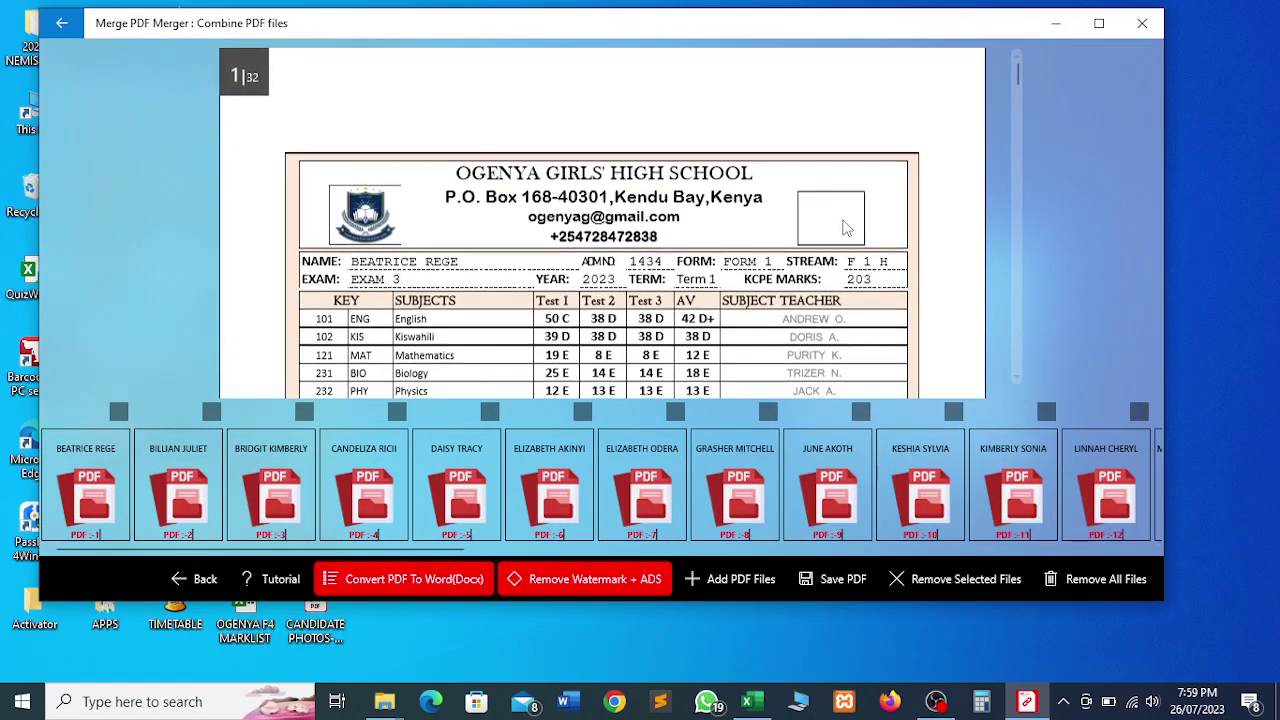
# Save the combined PDF as mergePdf in the Form 1 folder and acknowledge the success message.
pyautogui.click(833, 580)
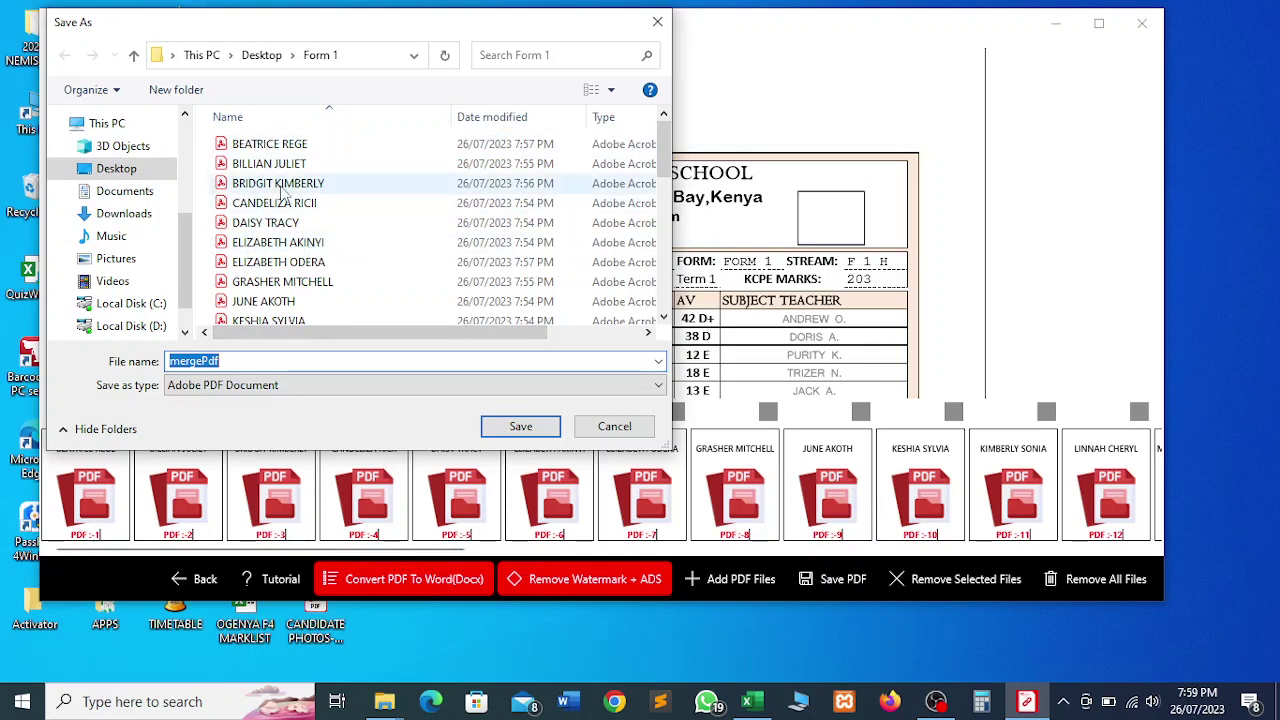
pyautogui.click(519, 426)
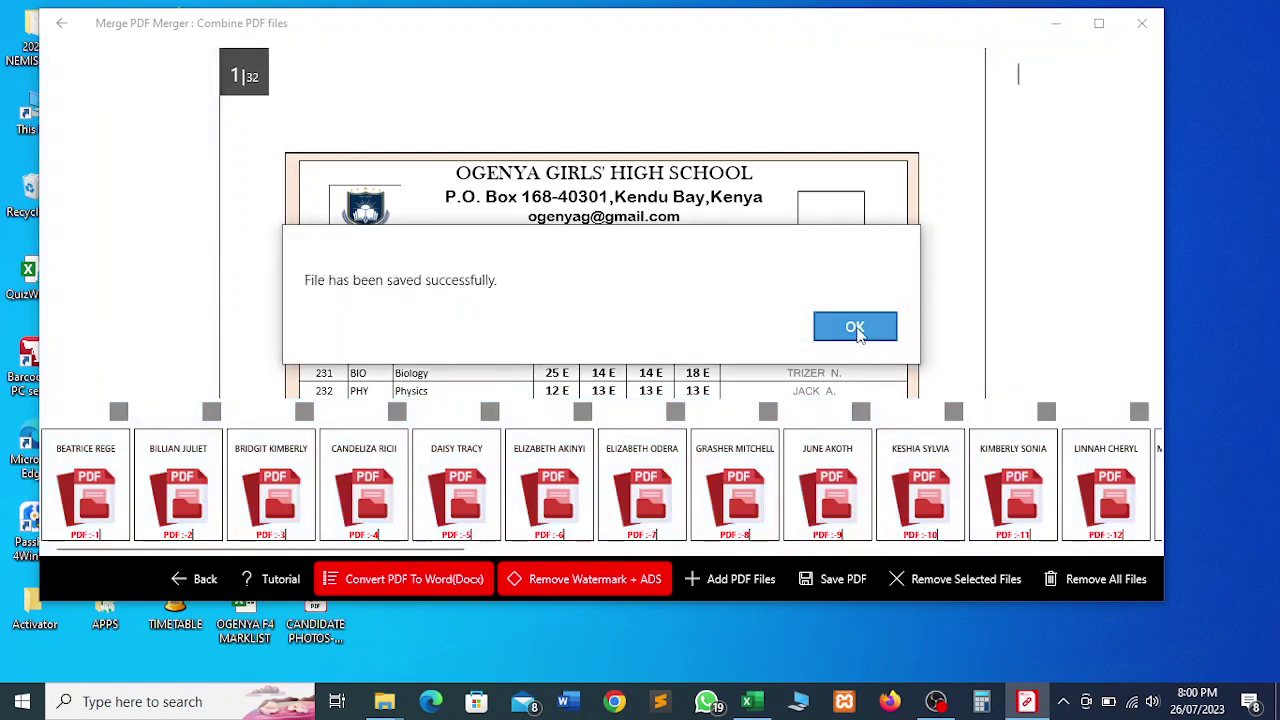
pyautogui.click(852, 326)
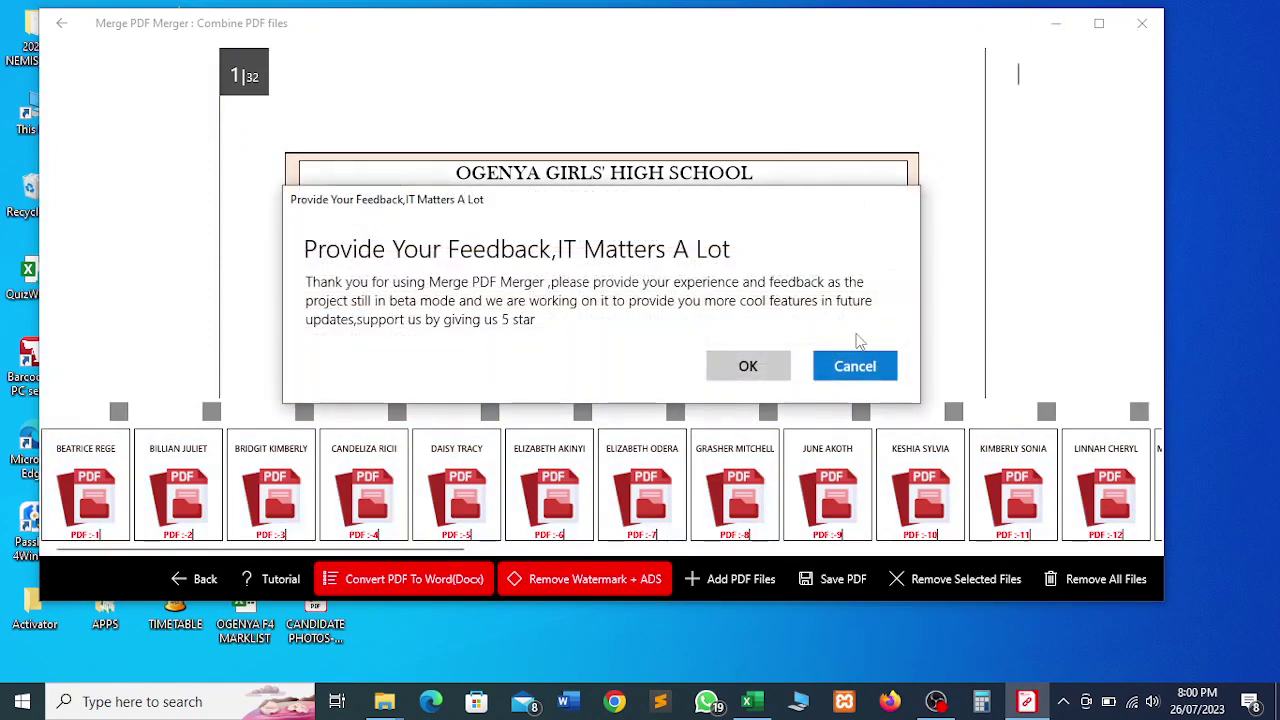
# Decline the feedback request, close the merger, and open mergePdf.pdf from the Form 1 folder.
pyautogui.click(847, 367)
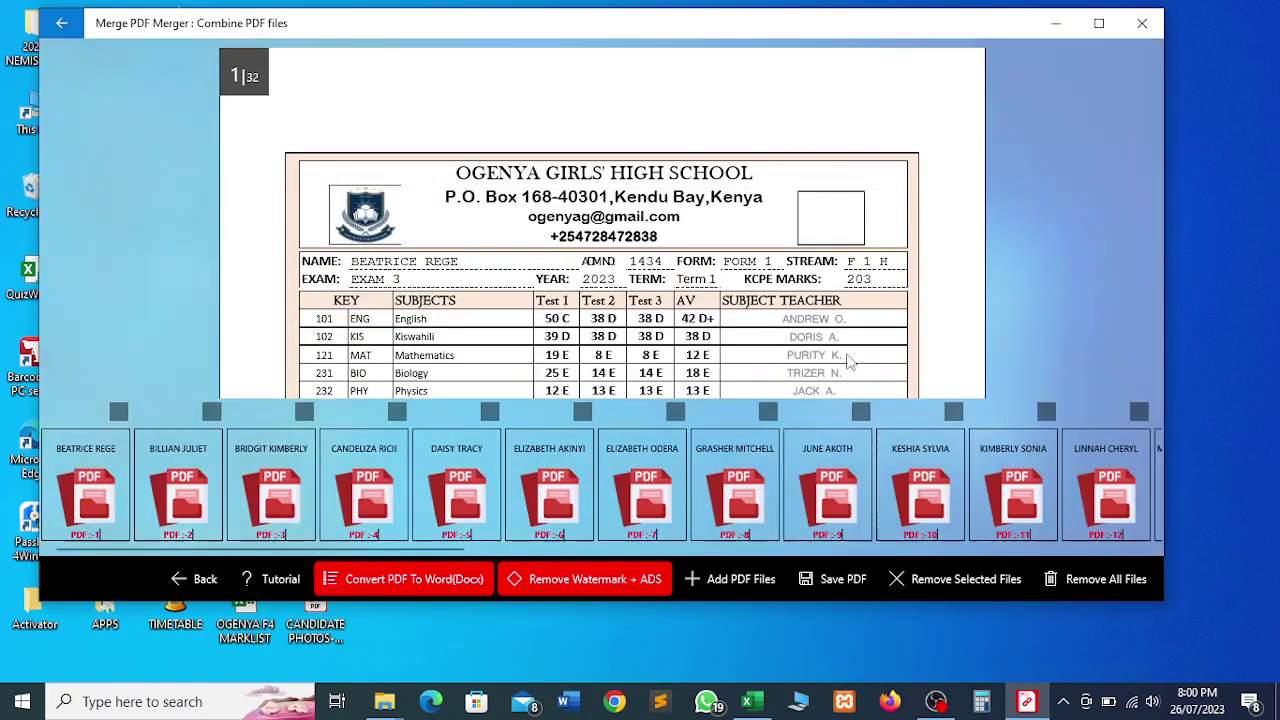
pyautogui.click(1140, 24)
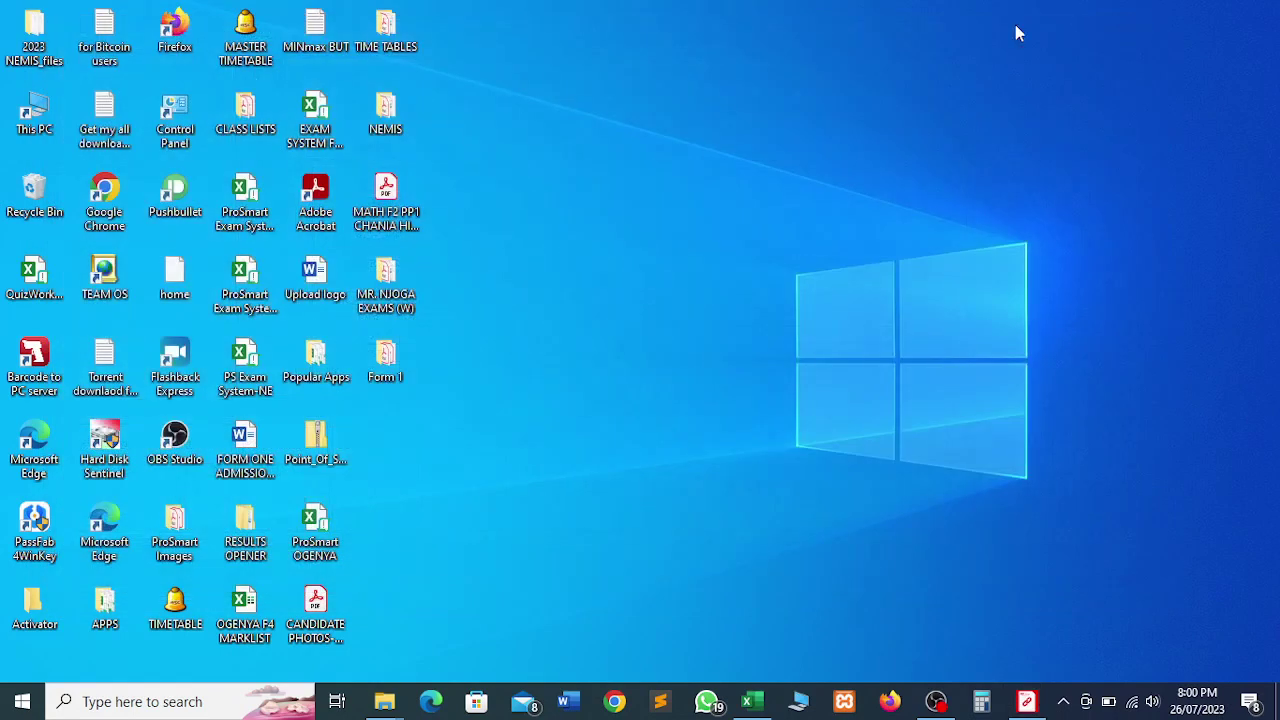
pyautogui.doubleClick(388, 355)
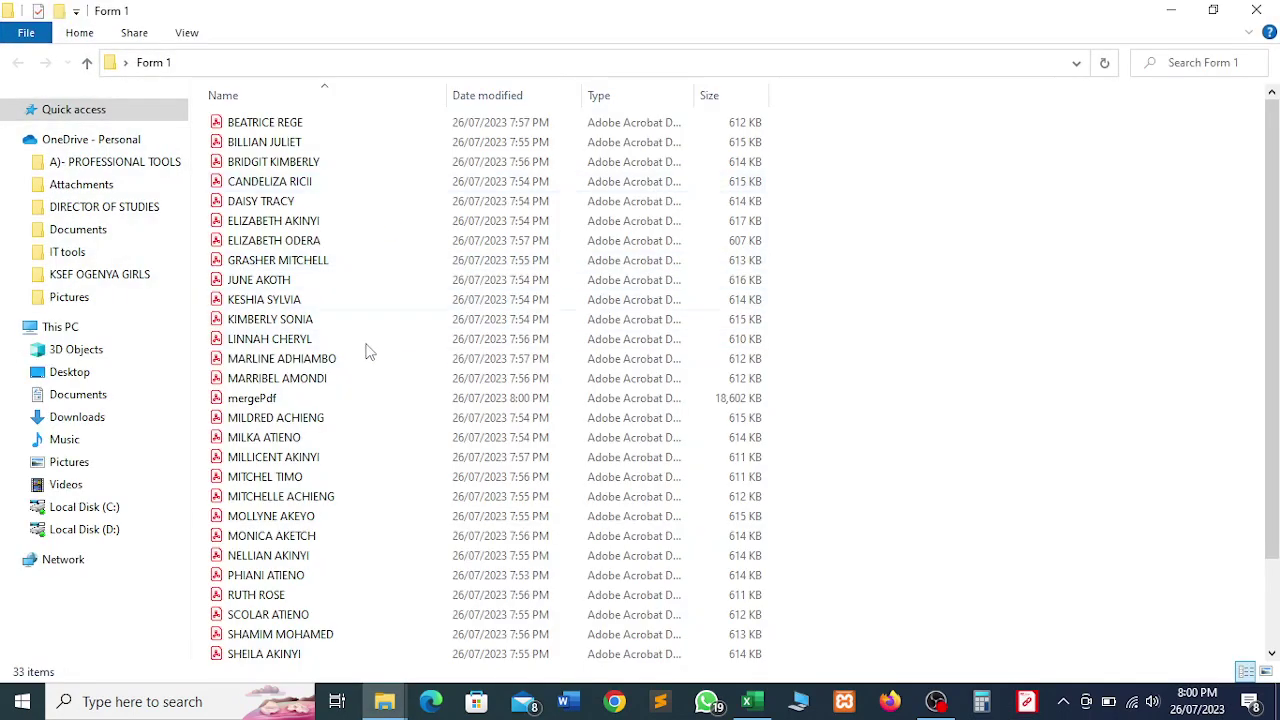
pyautogui.doubleClick(254, 399)
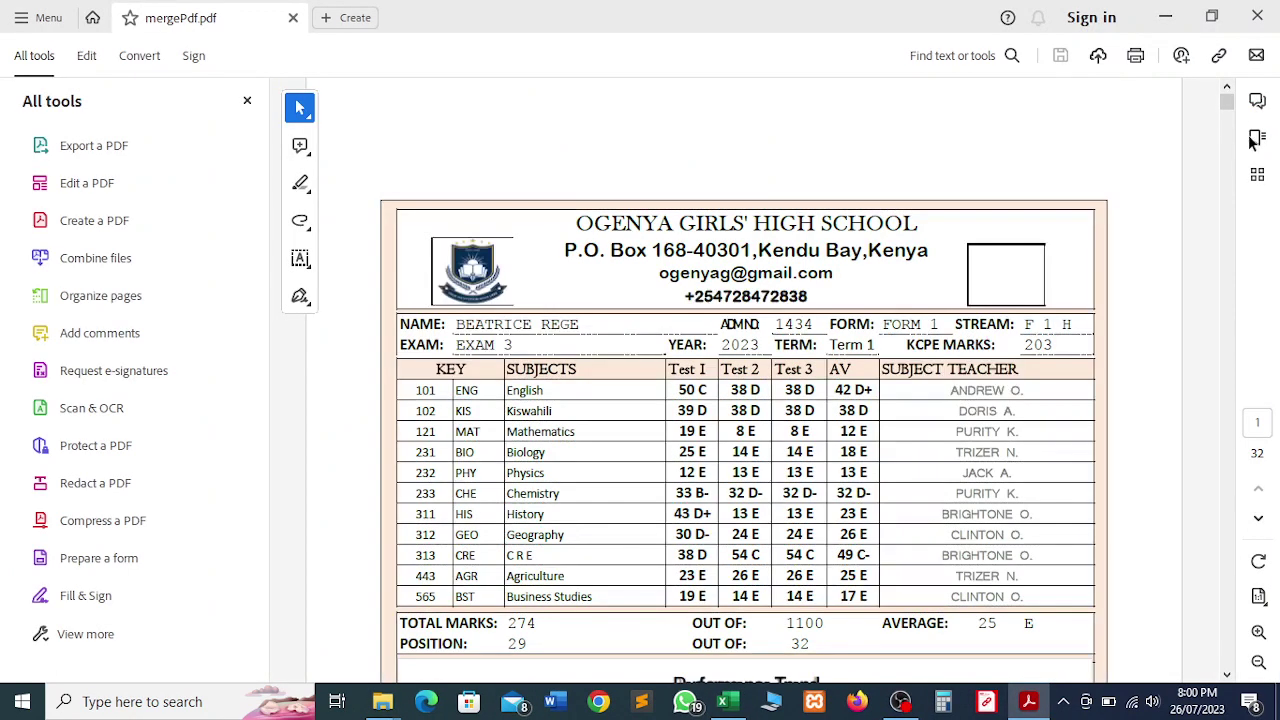
# Scroll through all 32 report card pages of mergePdf.pdf at 75% zoom, then return to page 1.
pyautogui.moveTo(1228, 108); pyautogui.dragTo(1235, 152)
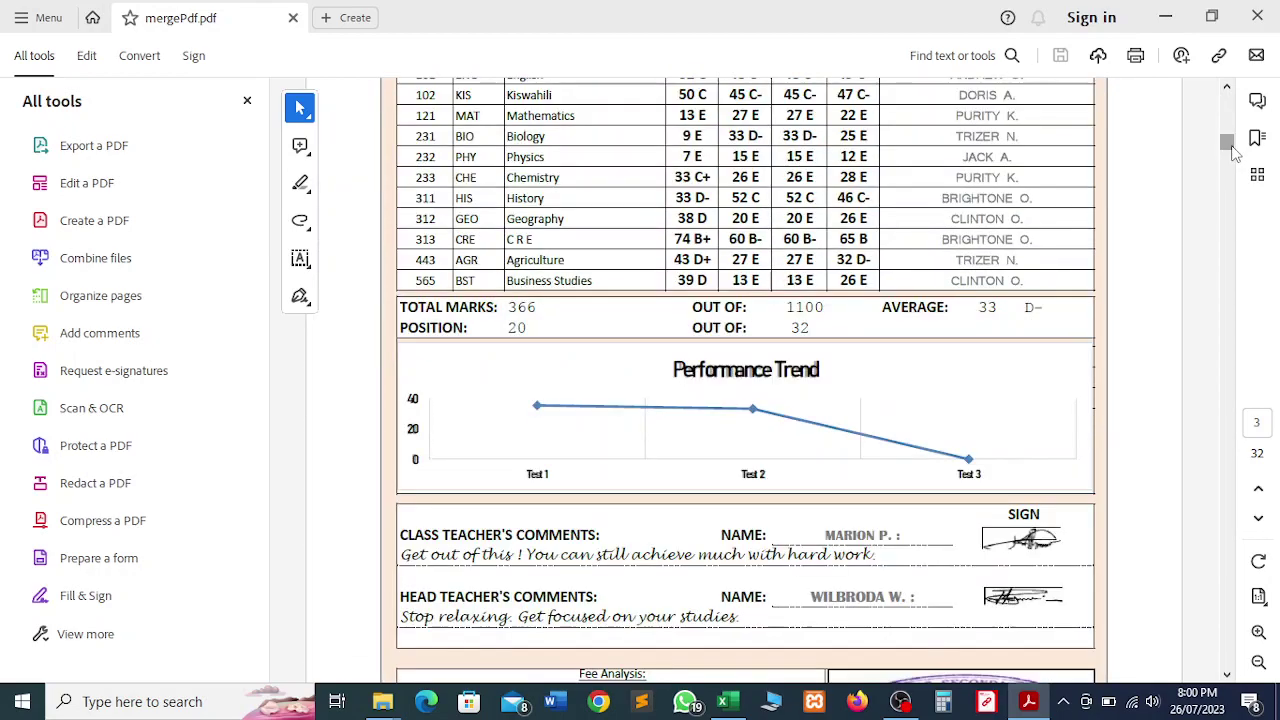
pyautogui.click(1260, 666)
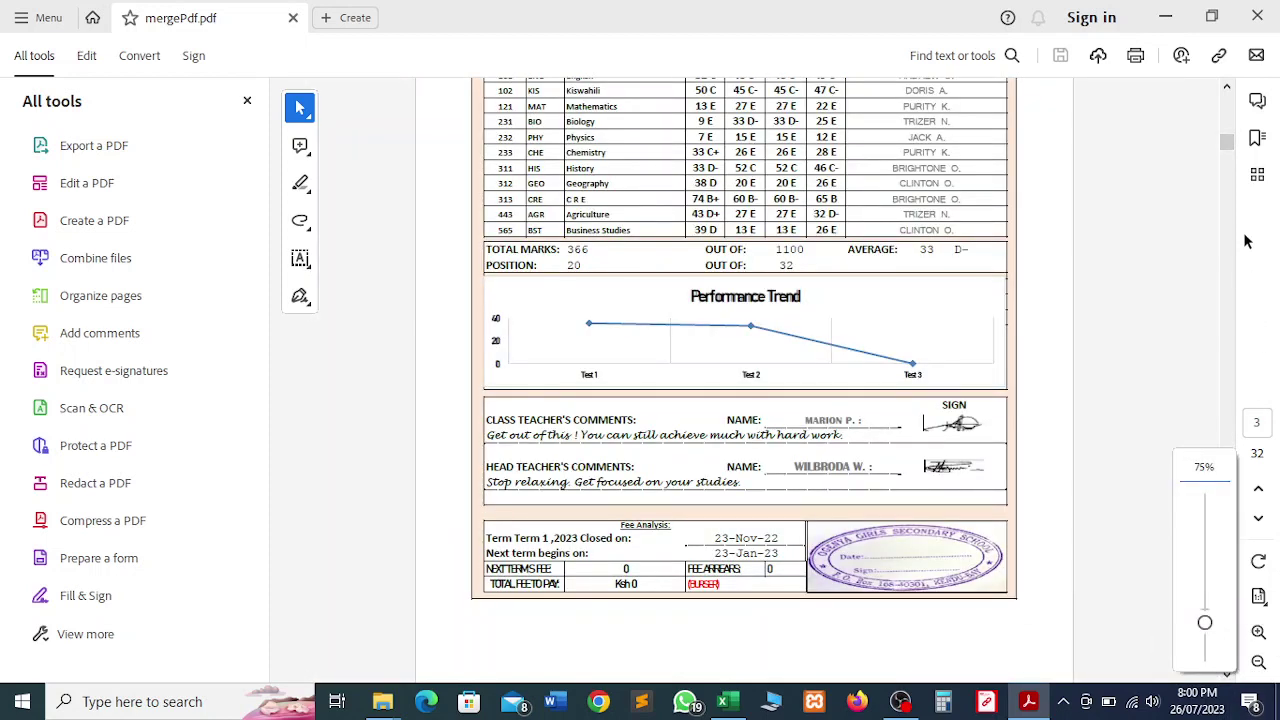
pyautogui.click(1229, 152)
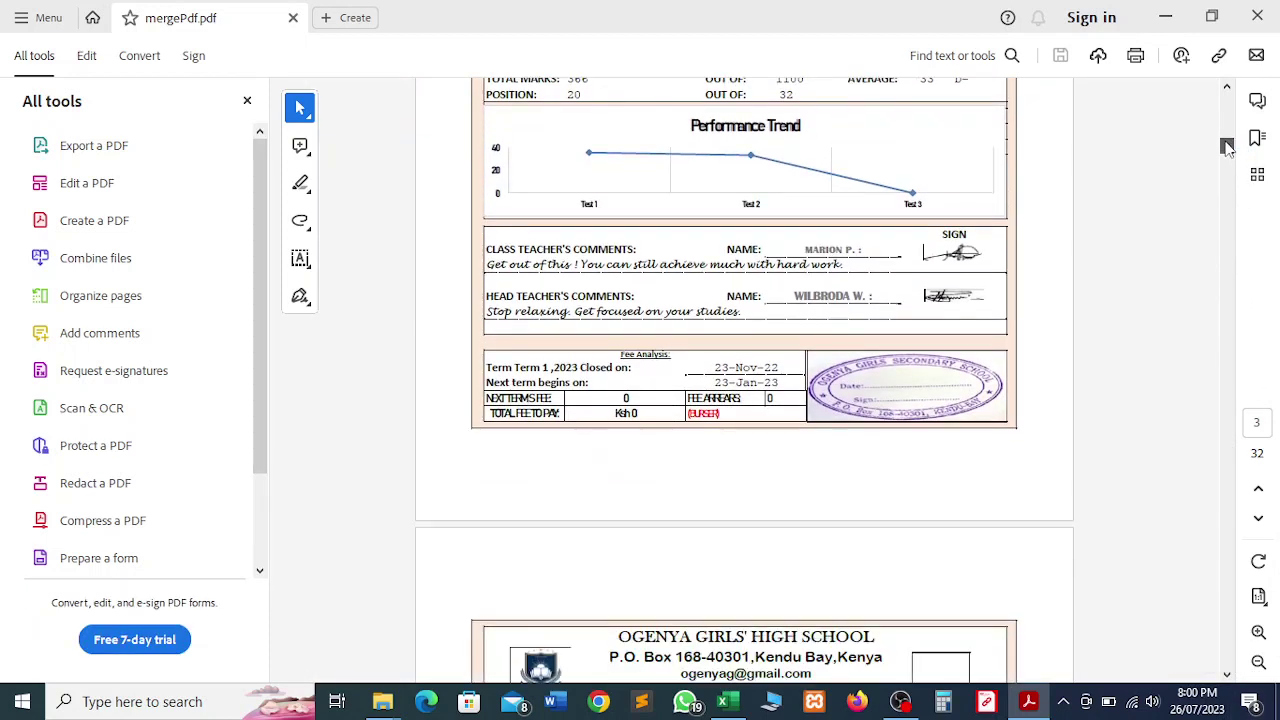
pyautogui.moveTo(1227, 160); pyautogui.dragTo(1231, 302)
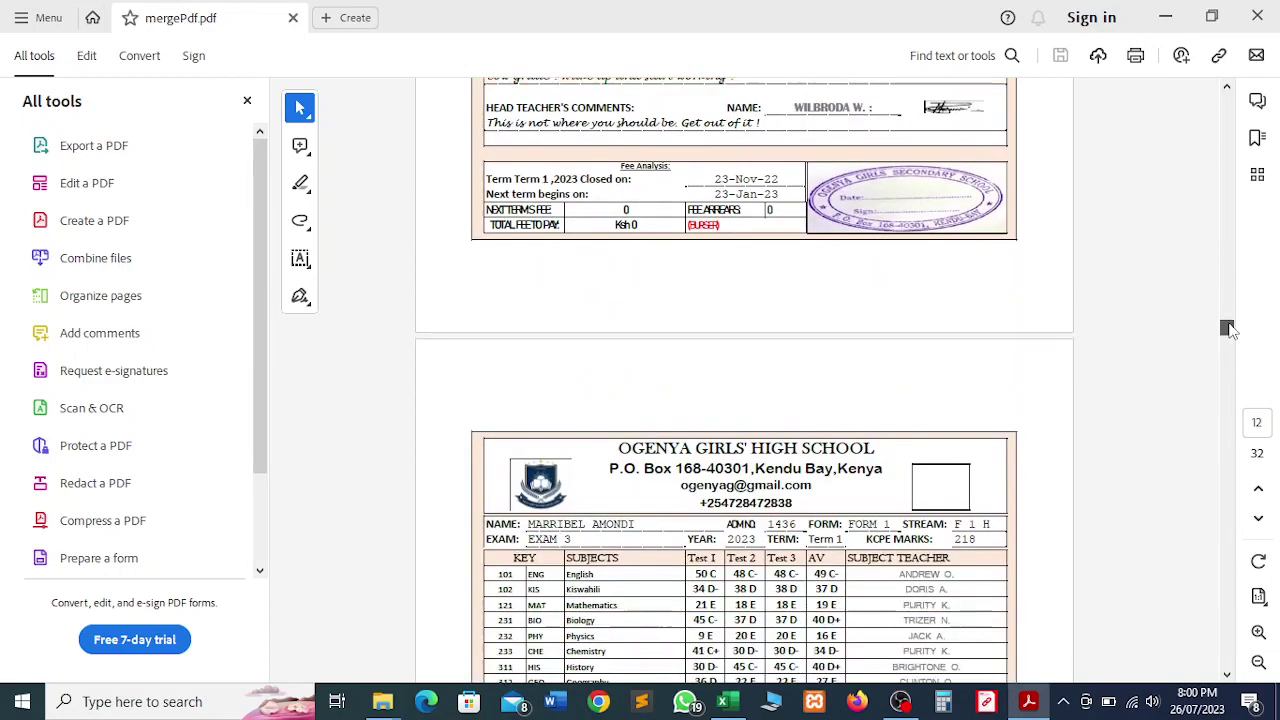
pyautogui.moveTo(1231, 342); pyautogui.dragTo(1227, 547)
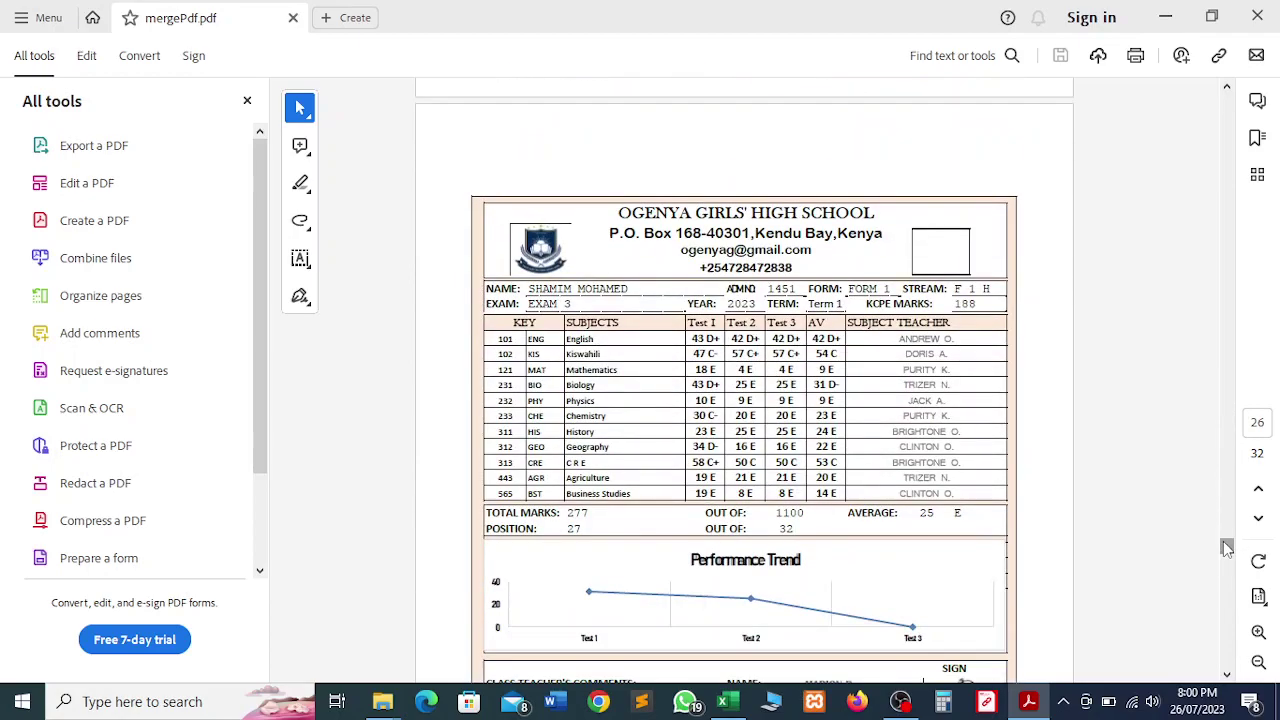
pyautogui.moveTo(1227, 595); pyautogui.dragTo(1229, 141)
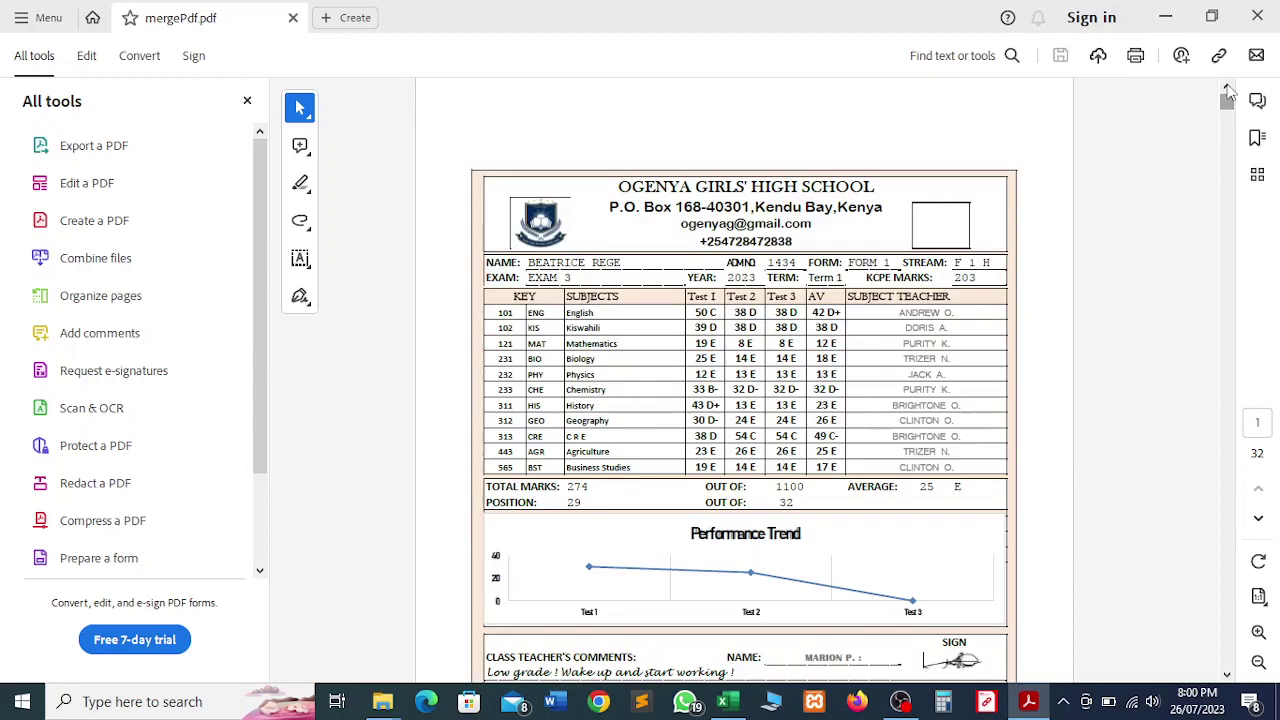